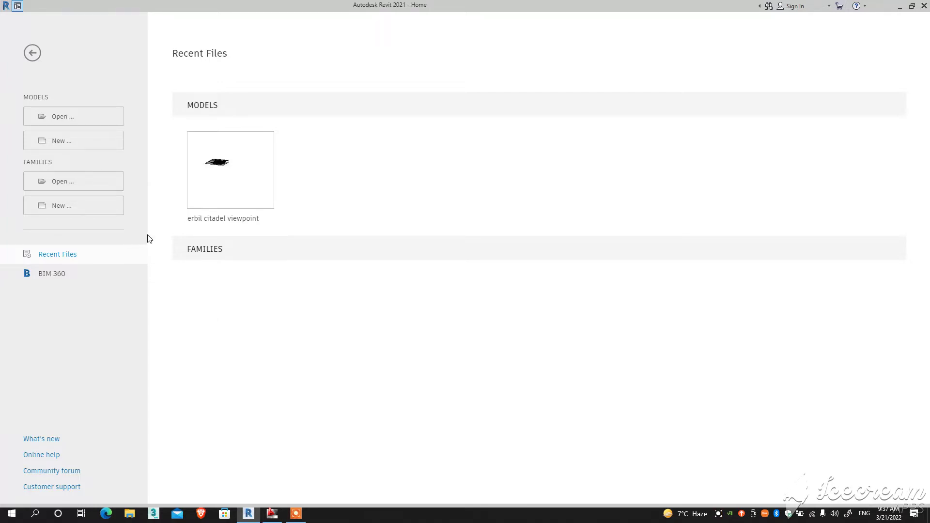
Step: Create a new project from the Metric-Architectural Template
{"action": "left_click", "coordinate": [88, 141]}
{"action": "left_click", "coordinate": [425, 238]}
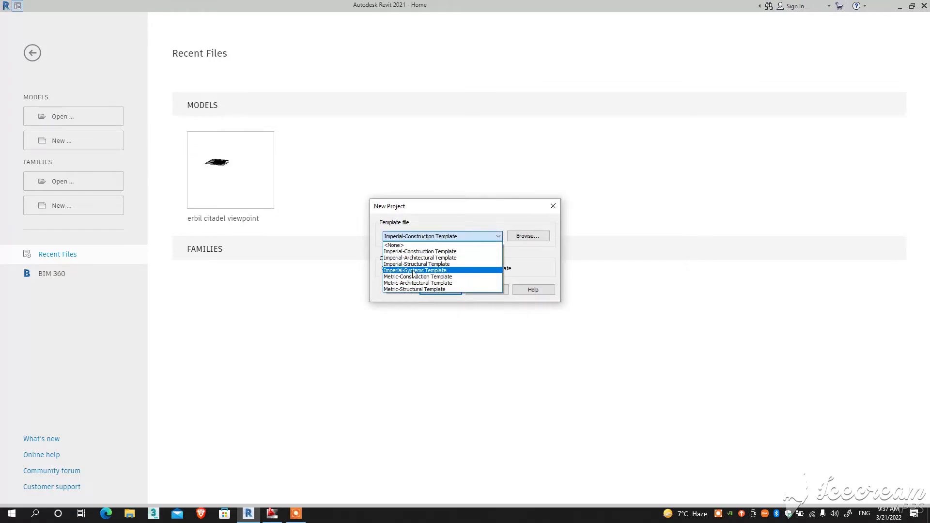
{"action": "left_click", "coordinate": [399, 284]}
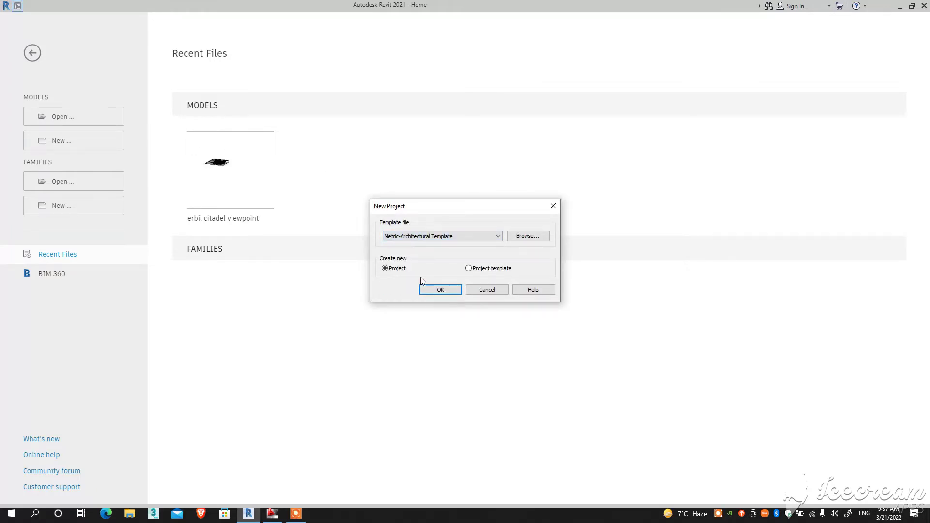
{"action": "left_click", "coordinate": [437, 289]}
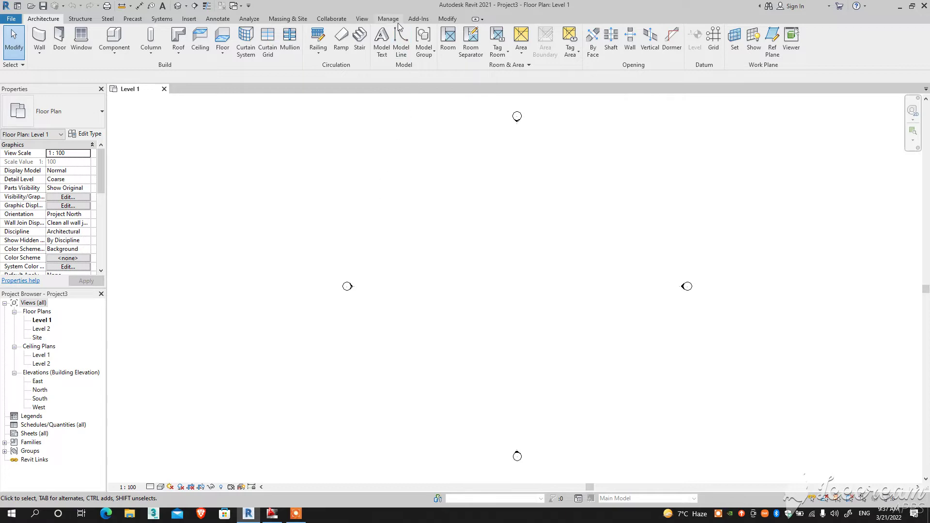
Step: Set the Project Units length format to Meters with 2 decimal place rounding
{"action": "left_click", "coordinate": [388, 18]}
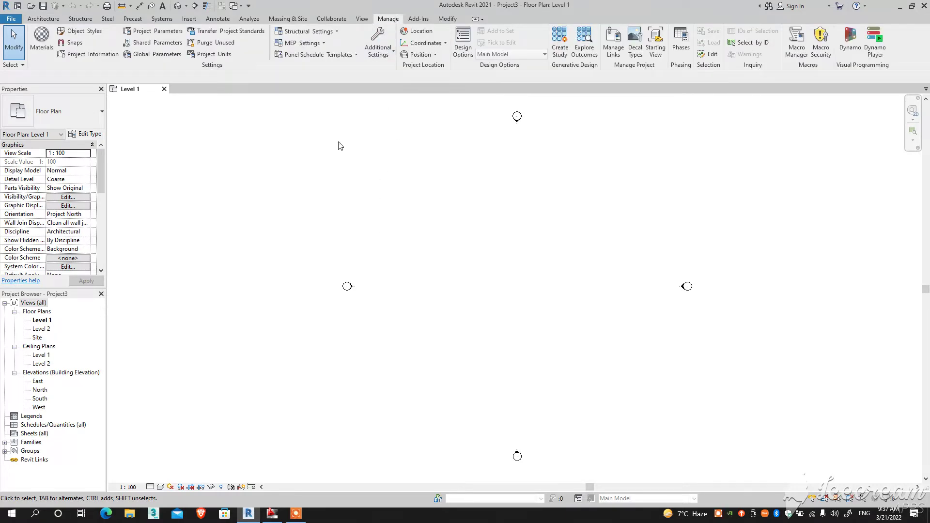
{"action": "left_click", "coordinate": [210, 54]}
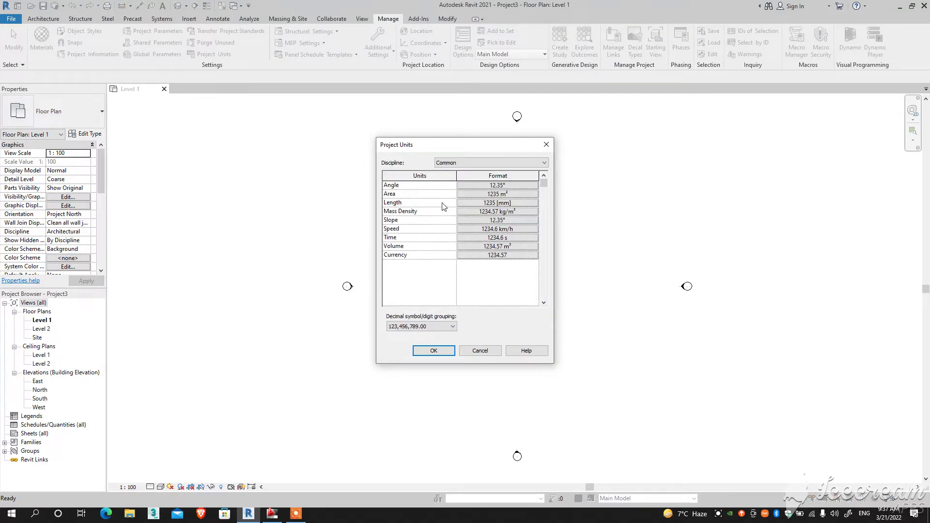
{"action": "left_click", "coordinate": [488, 204]}
{"action": "left_click", "coordinate": [480, 206]}
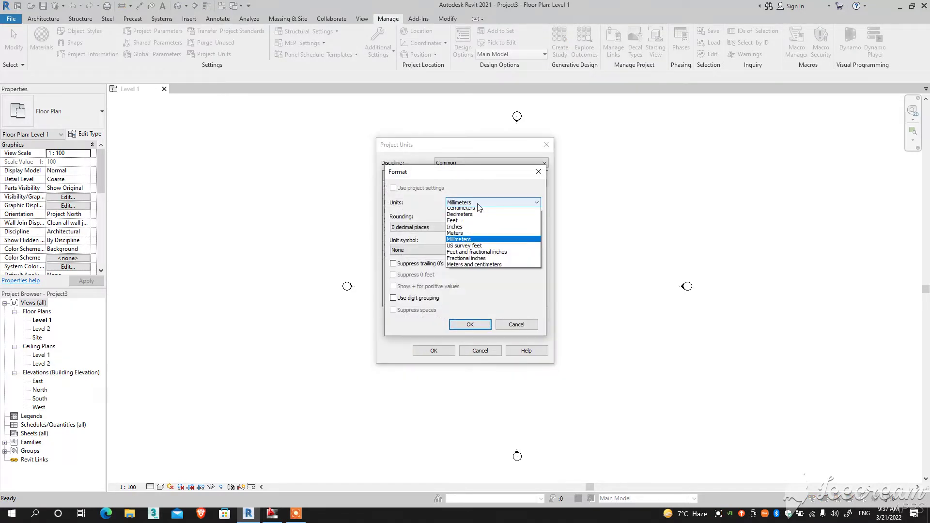
{"action": "left_click", "coordinate": [480, 238]}
{"action": "left_click", "coordinate": [434, 227]}
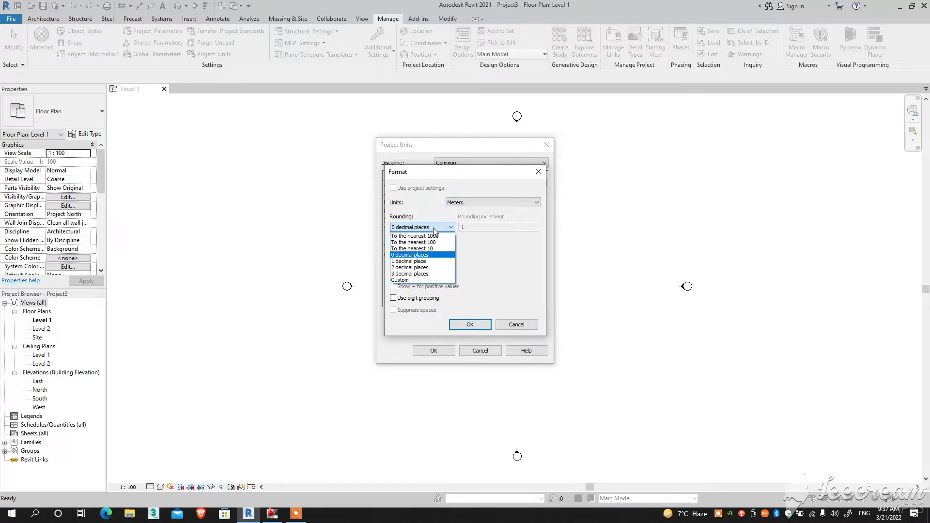
{"action": "left_click", "coordinate": [427, 268]}
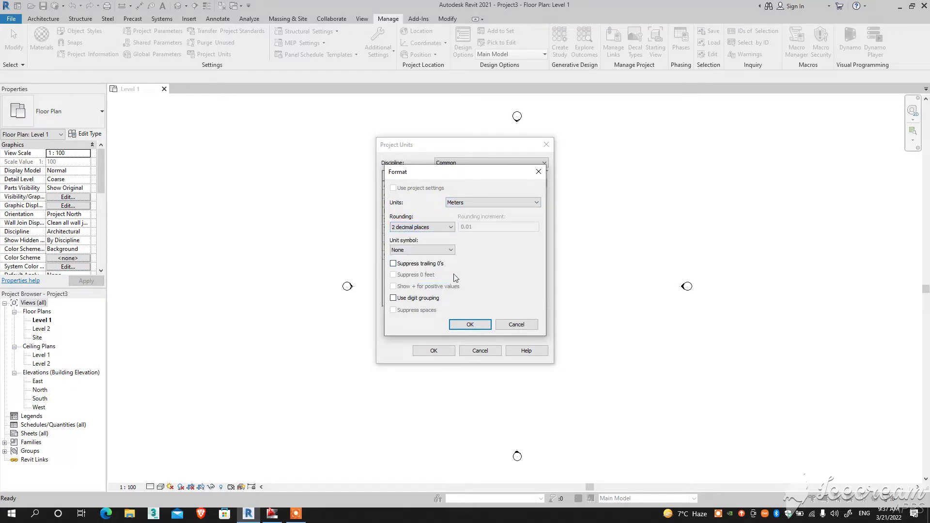
{"action": "left_click", "coordinate": [469, 324]}
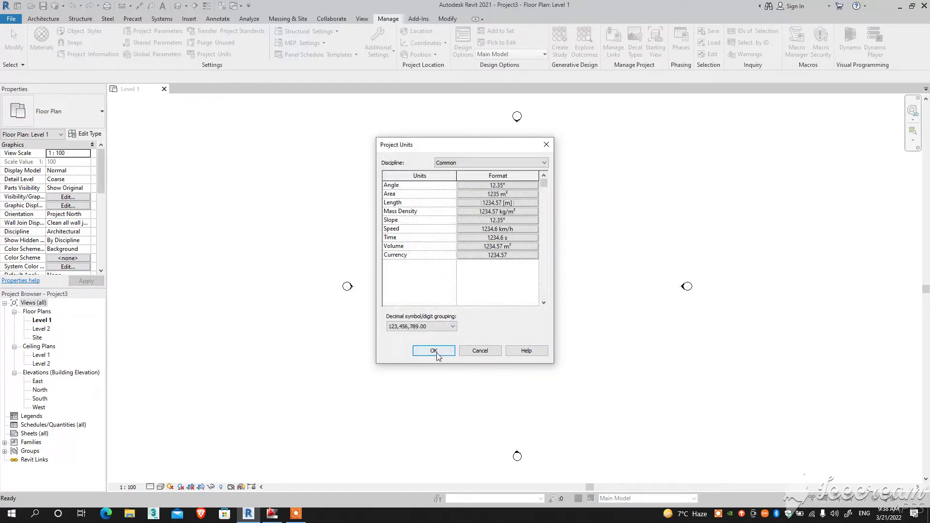
{"action": "left_click", "coordinate": [436, 352]}
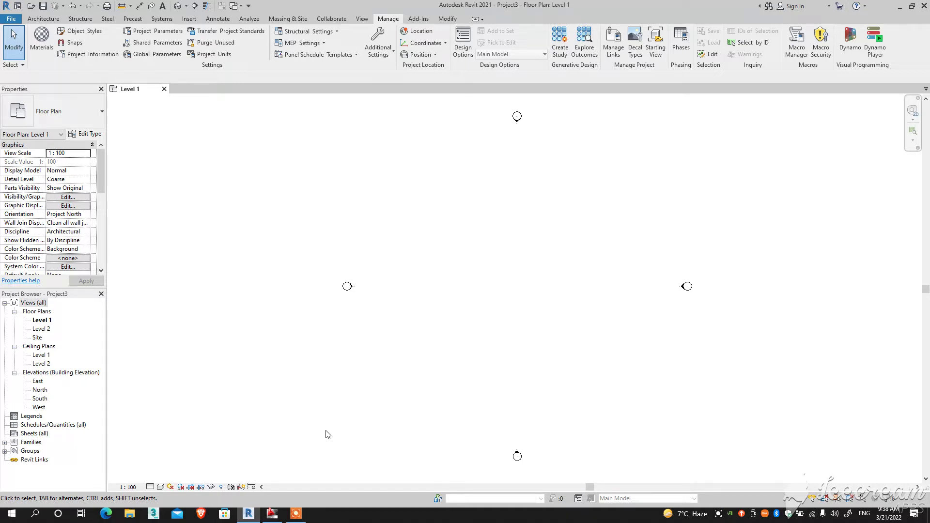
Step: In AutoCAD, frame both floor plans and cancel a WBLOCK export of the left plan
{"action": "left_click", "coordinate": [272, 513]}
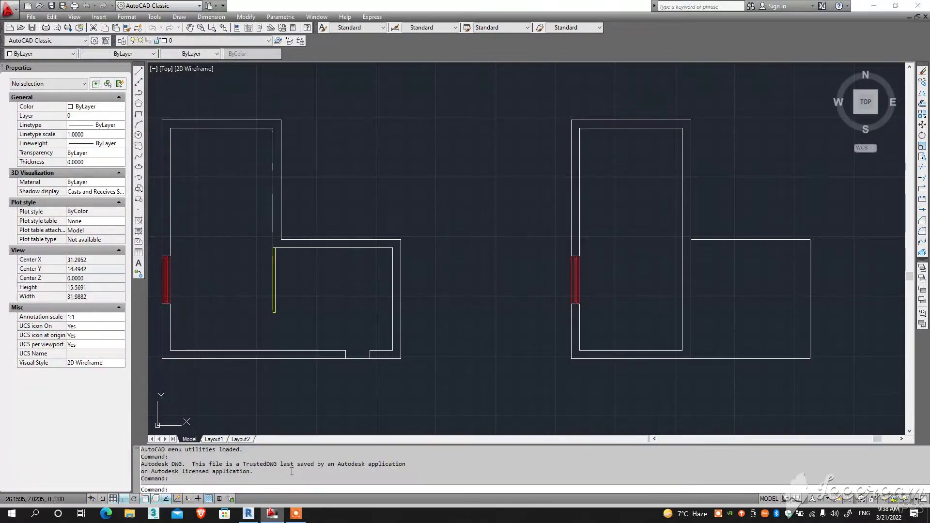
{"action": "middle_click_drag", "start_coordinate": [459, 341], "coordinate": [472, 346]}
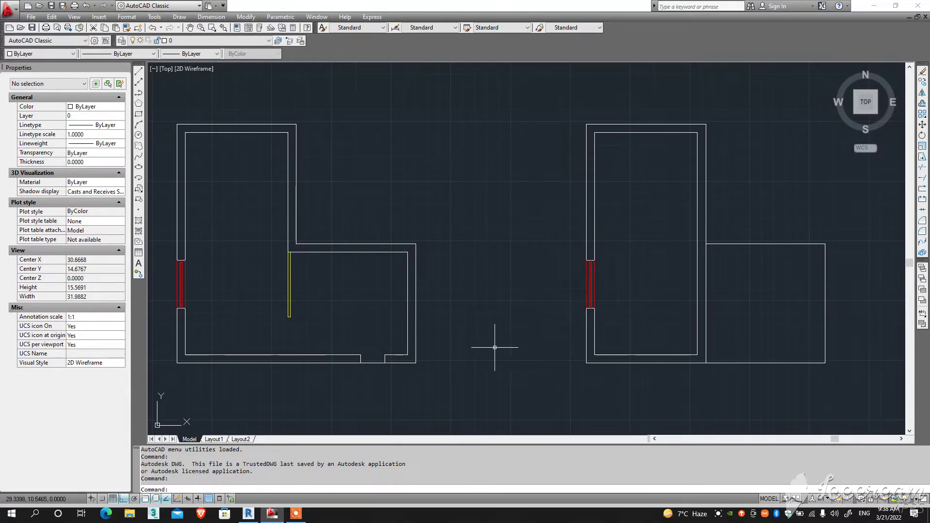
{"action": "scroll", "coordinate": [495, 348], "scroll_direction": "down", "scroll_amount": 2}
{"action": "scroll", "coordinate": [490, 344], "scroll_direction": "down", "scroll_amount": 1}
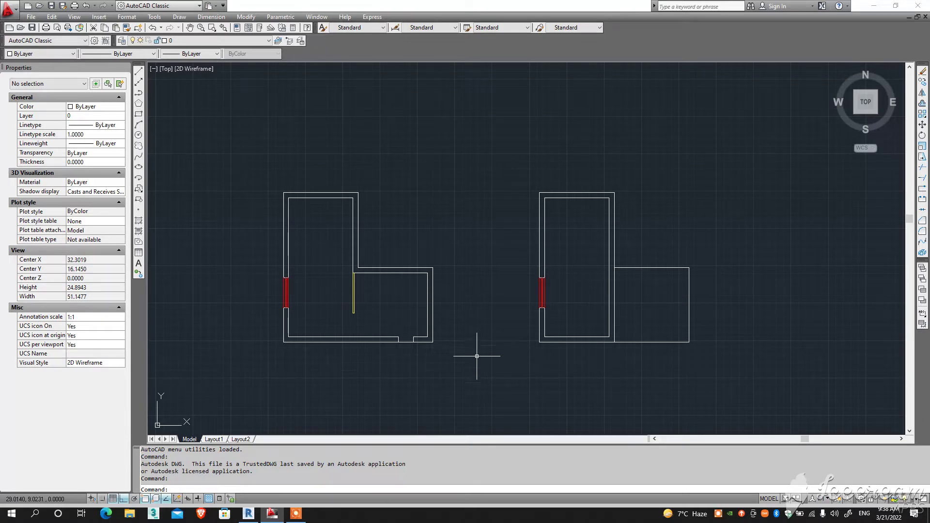
{"action": "left_click", "coordinate": [477, 378]}
{"action": "left_click", "coordinate": [218, 153]}
{"action": "type", "text": "W"}
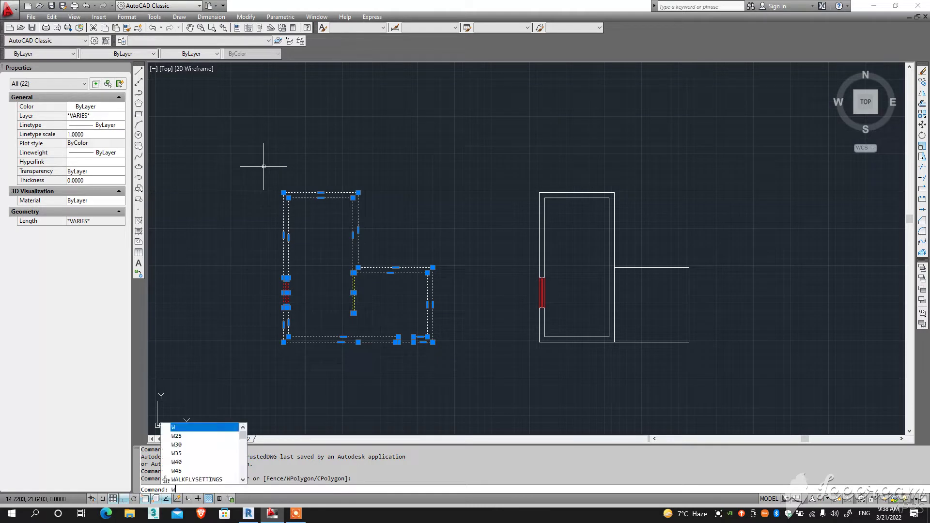
{"action": "key", "text": "Return"}
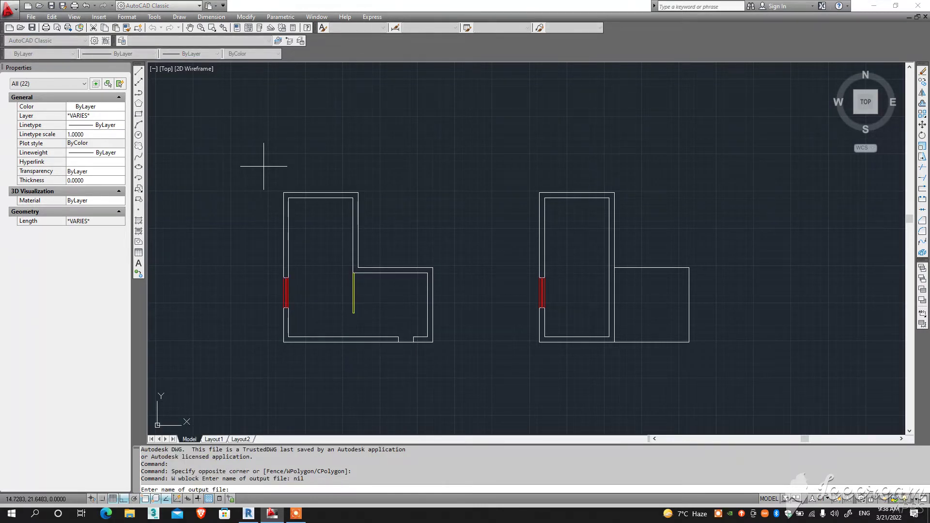
{"action": "key", "text": "Escape"}
{"action": "key", "text": "Escape"}
Step: Window-select the whole right-hand L-shaped floor plan
{"action": "left_click", "coordinate": [577, 167]}
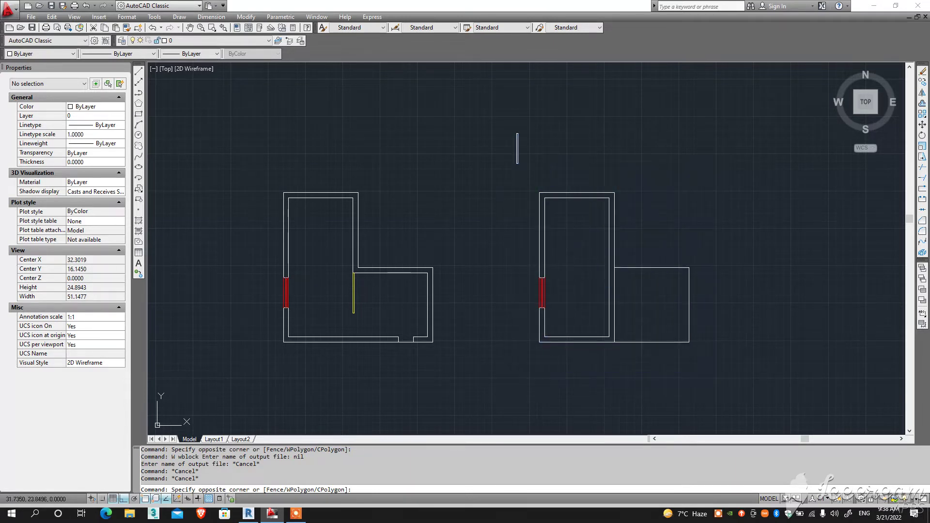
{"action": "left_click", "coordinate": [517, 133]}
{"action": "left_click", "coordinate": [742, 141]}
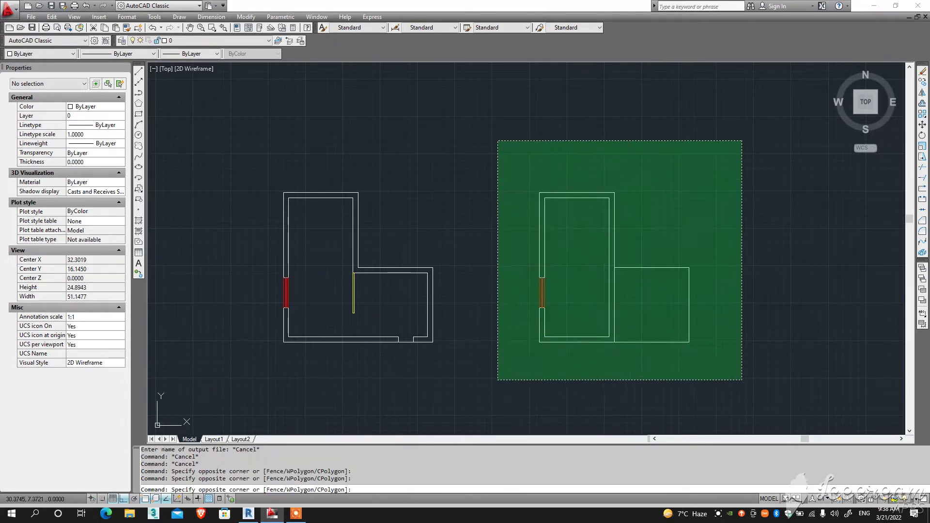
{"action": "left_click", "coordinate": [498, 380]}
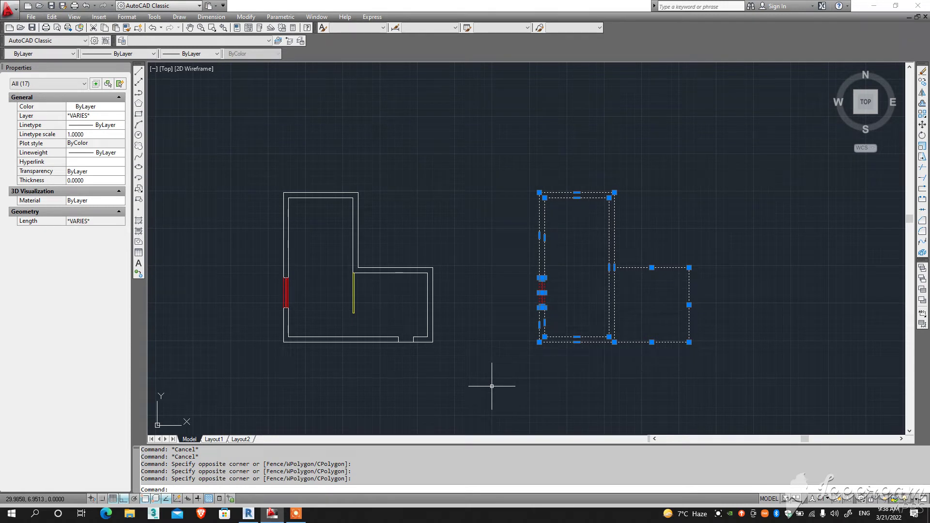
Step: Copy the right plan into a new acad.dwt drawing, pasted near the origin
{"action": "key", "text": "ctrl+c"}
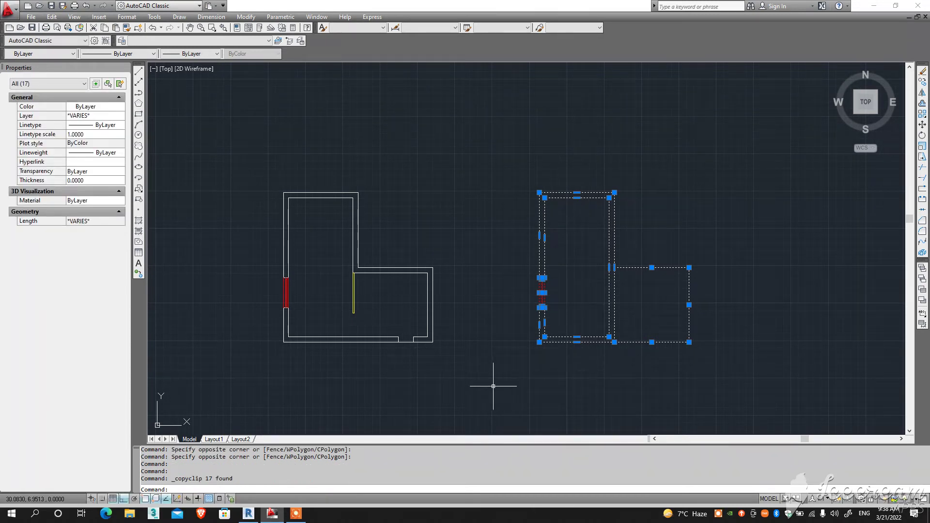
{"action": "key", "text": "Escape"}
{"action": "key", "text": "ctrl+n"}
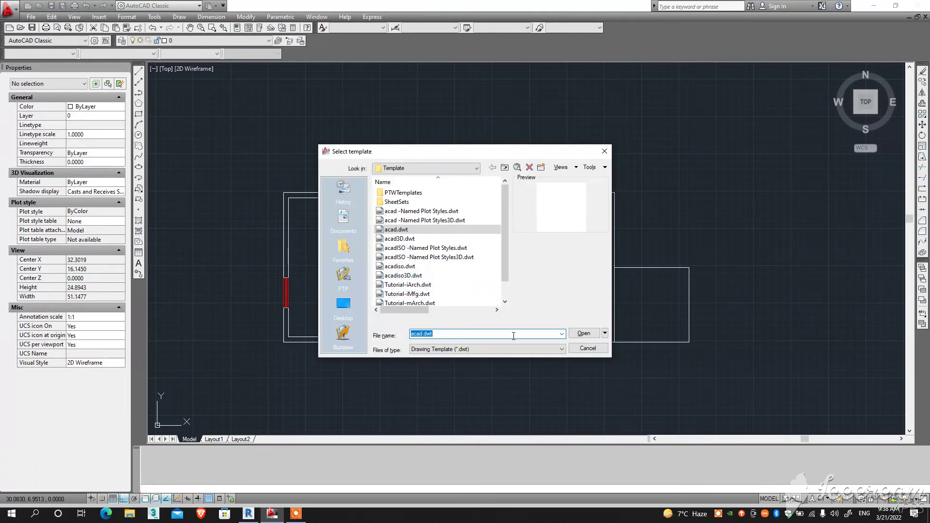
{"action": "left_click", "coordinate": [584, 334]}
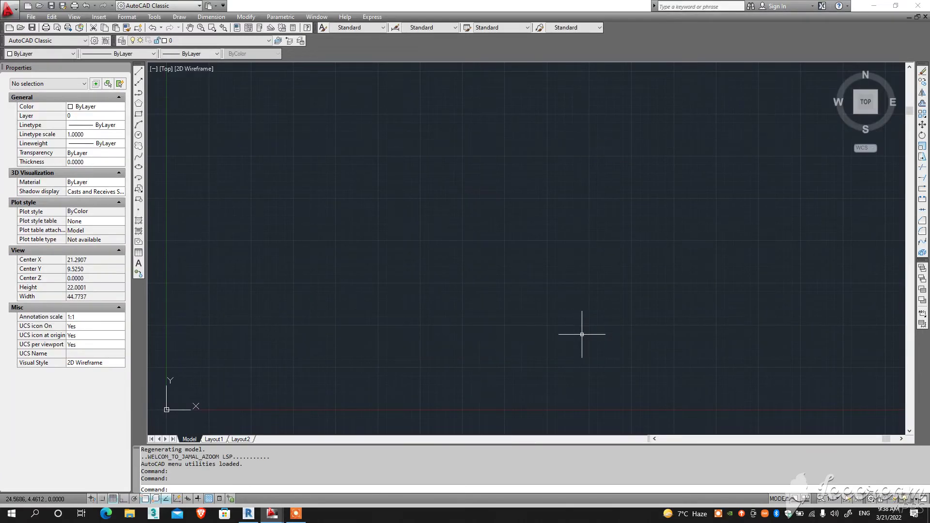
{"action": "key", "text": "ctrl+v"}
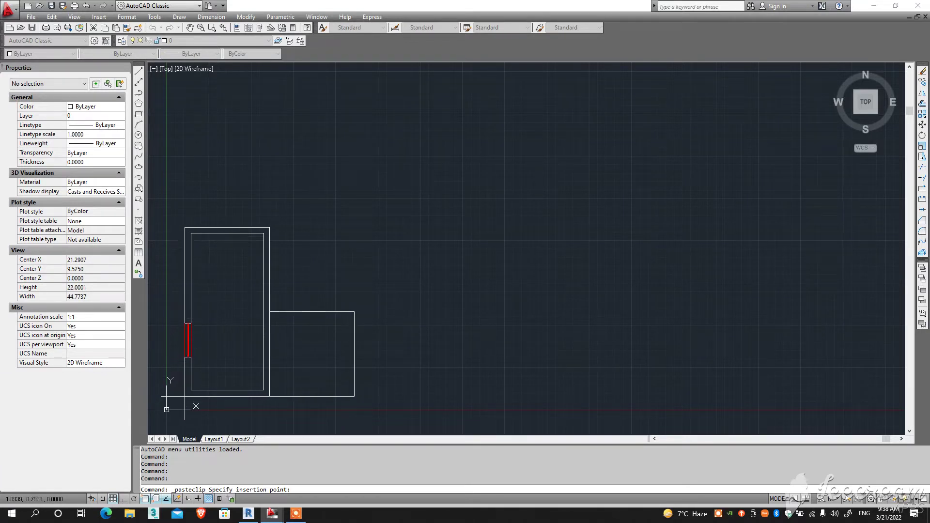
{"action": "left_click", "coordinate": [184, 396]}
{"action": "middle_click_drag", "start_coordinate": [217, 381], "coordinate": [254, 360]}
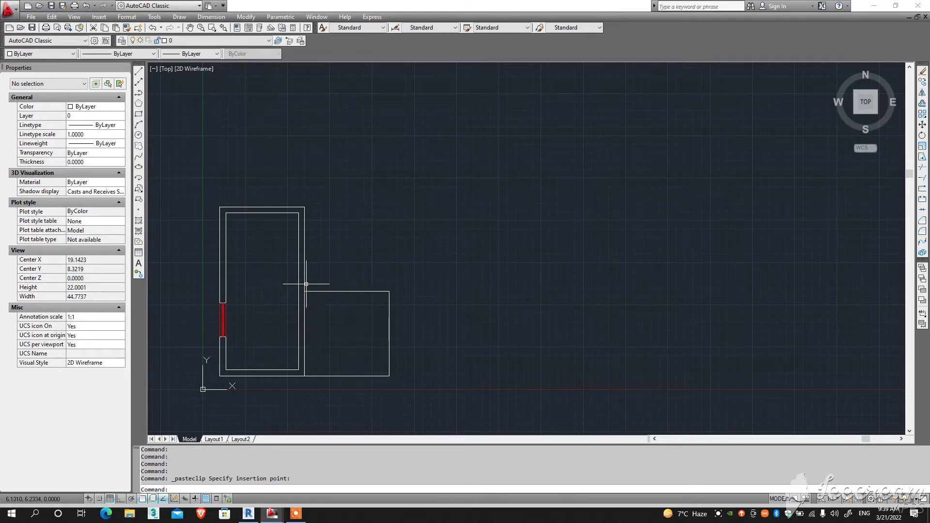
{"action": "scroll", "coordinate": [306, 284], "scroll_direction": "down", "scroll_amount": 4}
{"action": "middle_click_drag", "start_coordinate": [306, 285], "coordinate": [332, 299]}
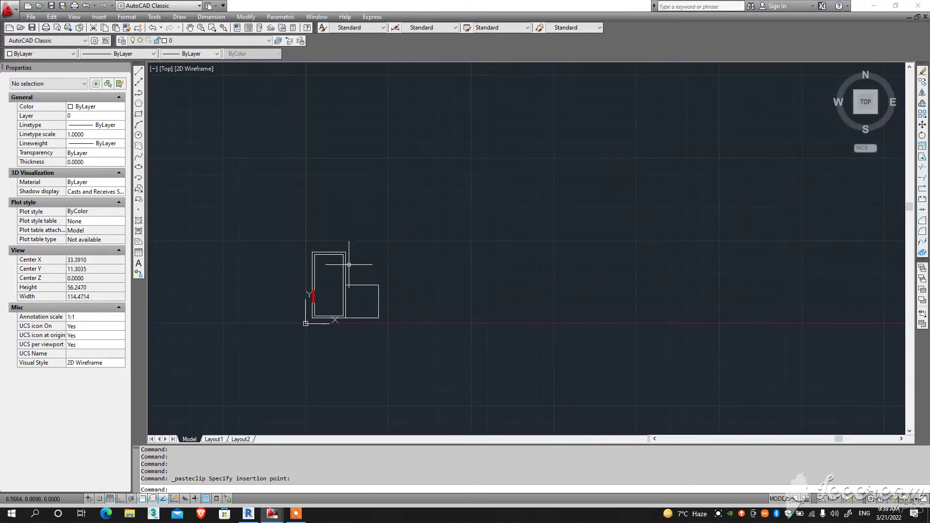
Step: Save the new drawing as 'Level 2'
{"action": "left_click", "coordinate": [51, 5]}
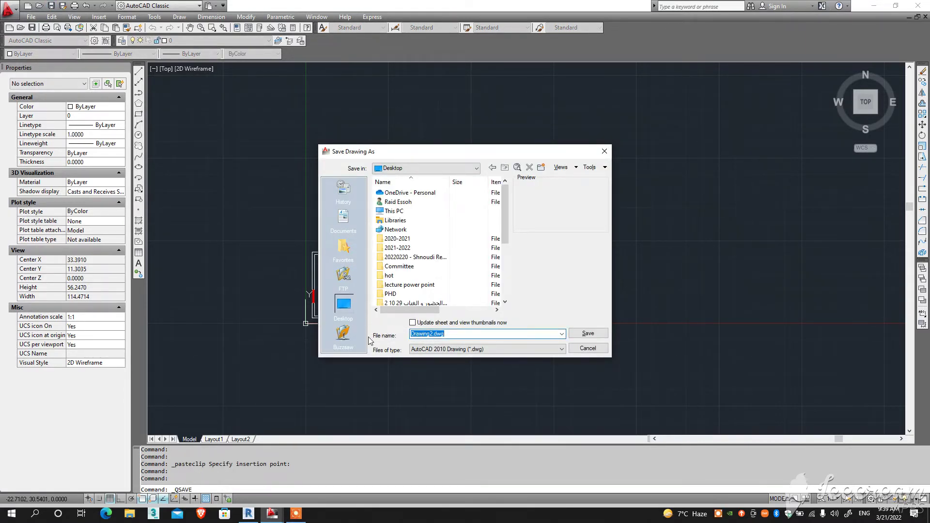
{"action": "type", "text": "Level 2"}
{"action": "key", "text": "Return"}
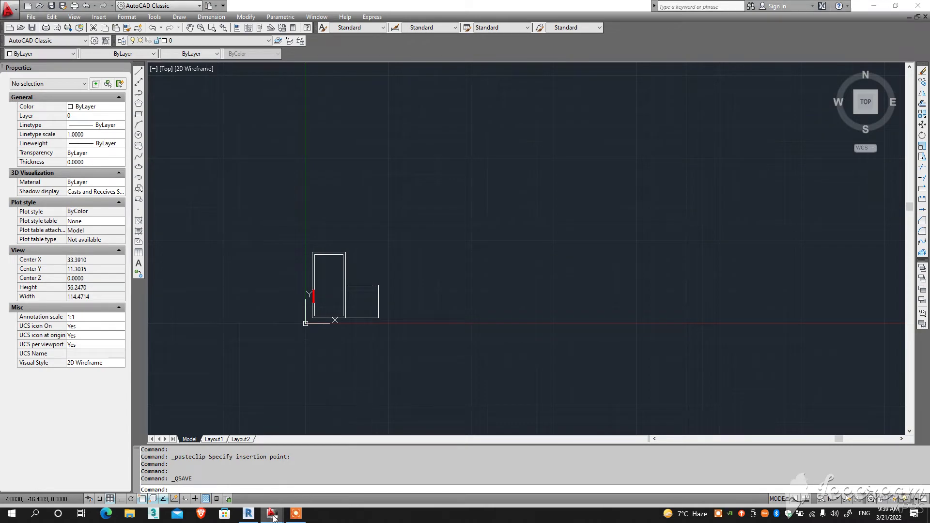
Step: Copy the left L-shaped plan into a new default-template drawing, pasted near the origin
{"action": "mouse_move", "coordinate": [272, 514]}
{"action": "left_click", "coordinate": [244, 490]}
{"action": "left_click", "coordinate": [480, 382]}
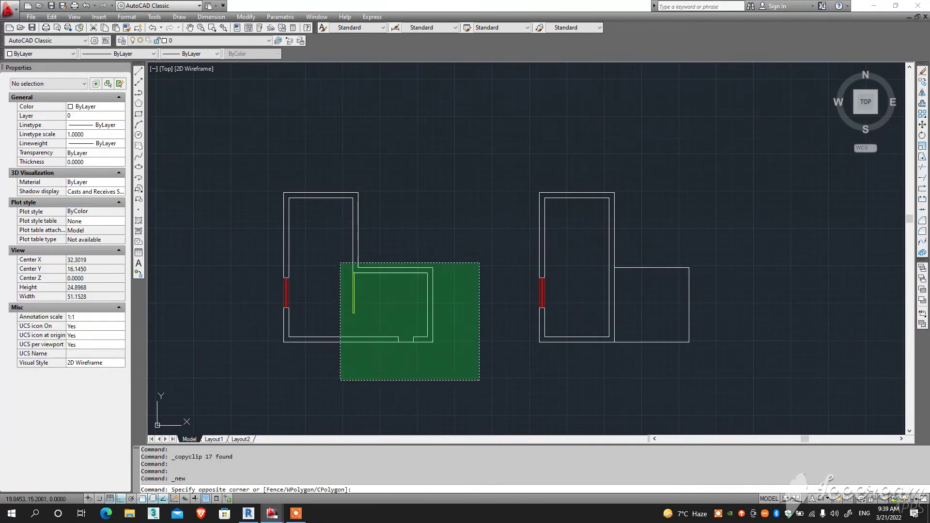
{"action": "left_click", "coordinate": [263, 184]}
{"action": "key", "text": "ctrl+c"}
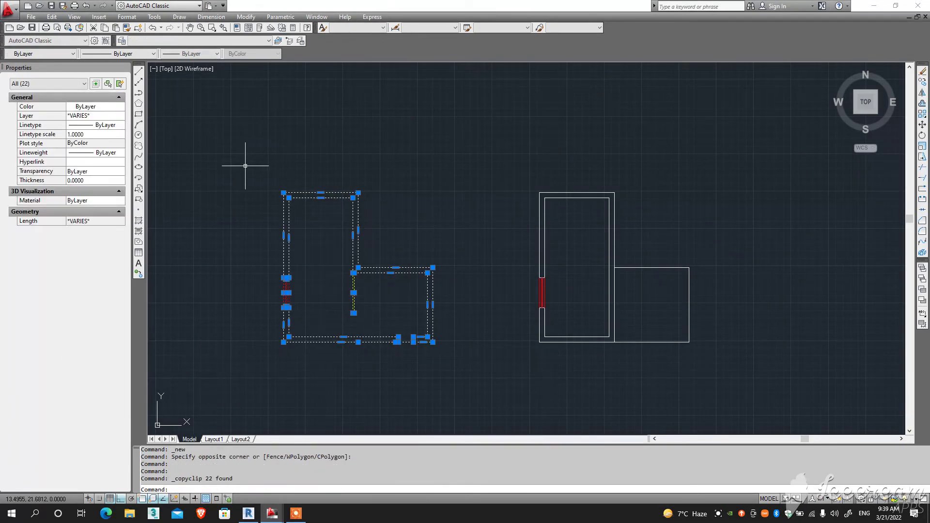
{"action": "key", "text": "ctrl+n"}
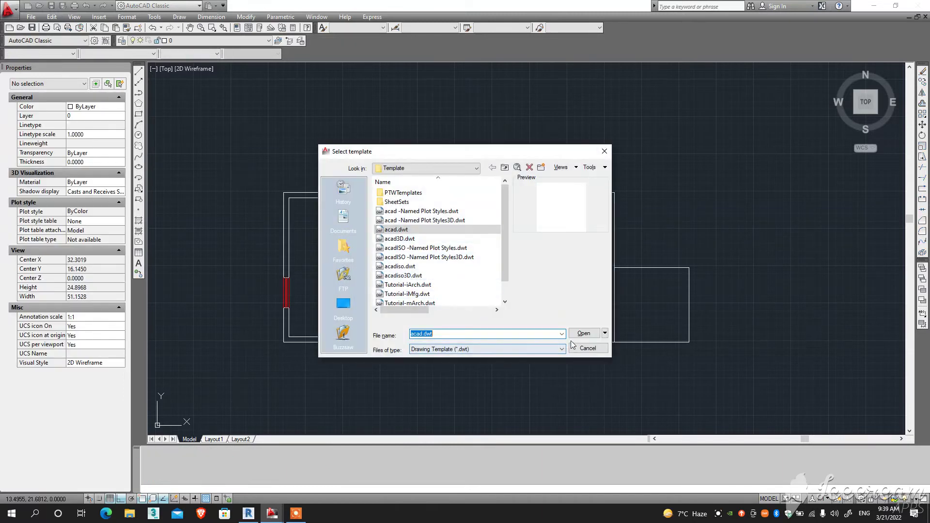
{"action": "left_click", "coordinate": [580, 334]}
{"action": "key", "text": "ctrl+v"}
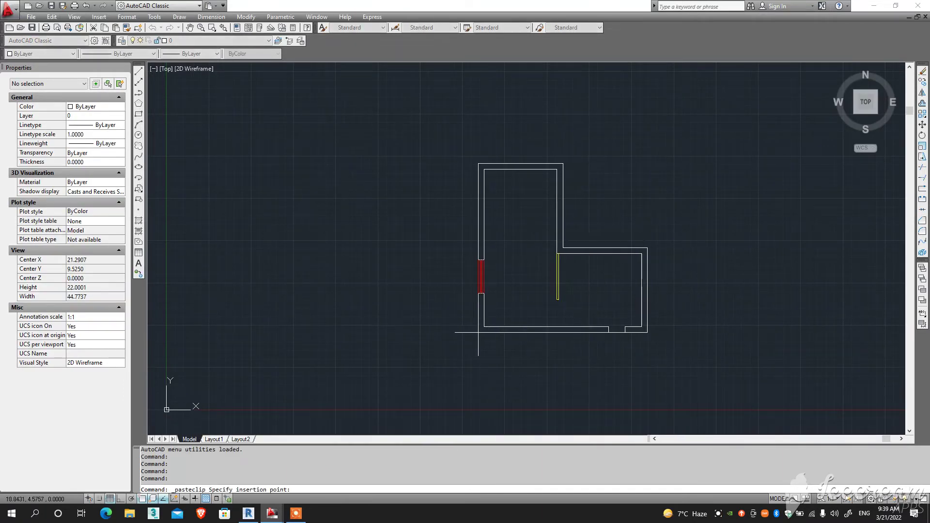
{"action": "left_click", "coordinate": [181, 396]}
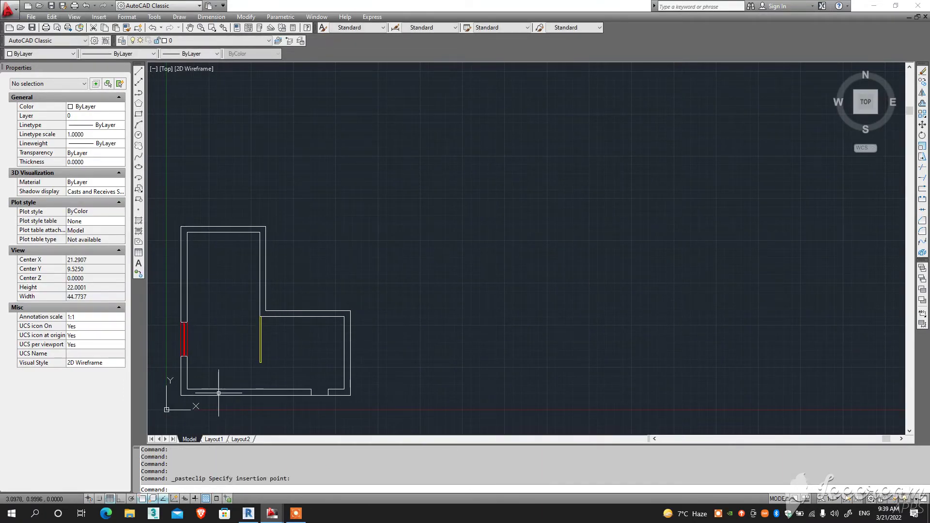
Step: Save the new drawing as 'Level 1'
{"action": "key", "text": "ctrl+s"}
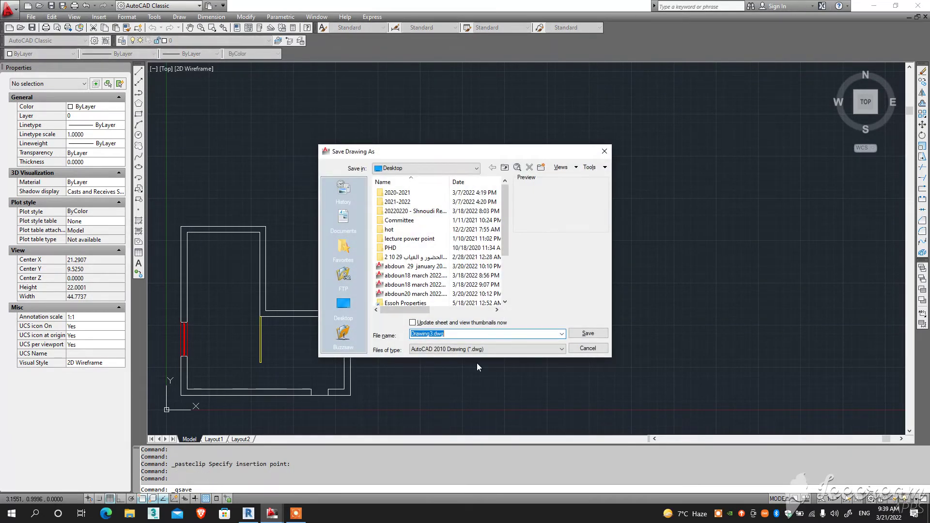
{"action": "type", "text": "Level 1"}
{"action": "key", "text": "Return"}
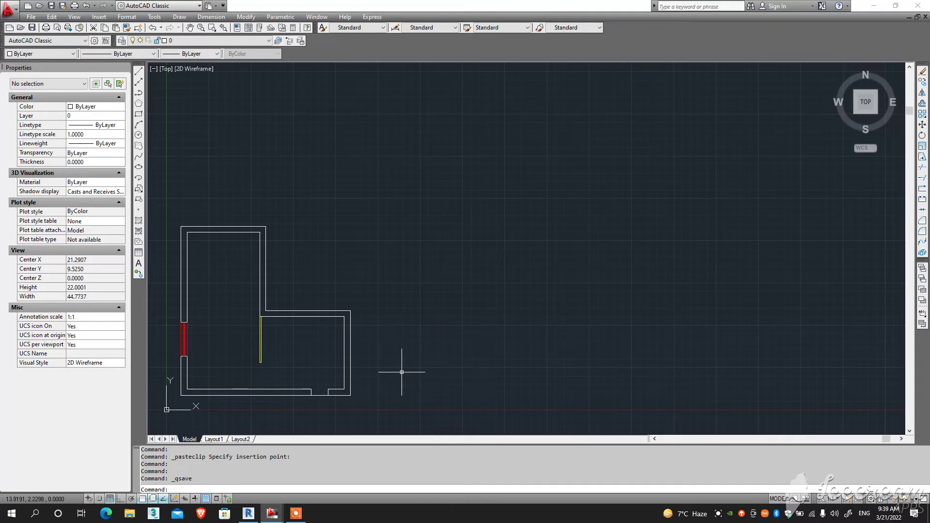
Step: Back in Revit, set up Import CAD with Level 1.dwg and meter import units
{"action": "left_click", "coordinate": [249, 517]}
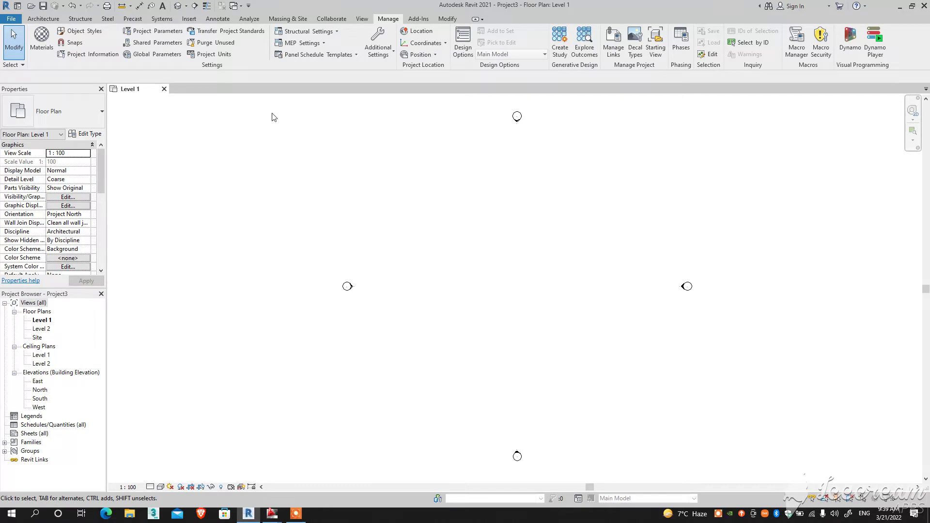
{"action": "left_click", "coordinate": [189, 20]}
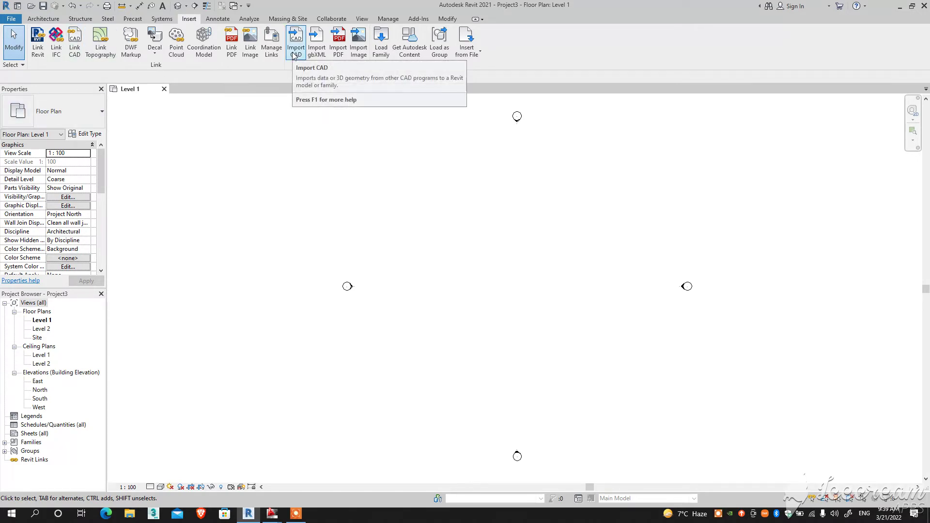
{"action": "left_click", "coordinate": [294, 56]}
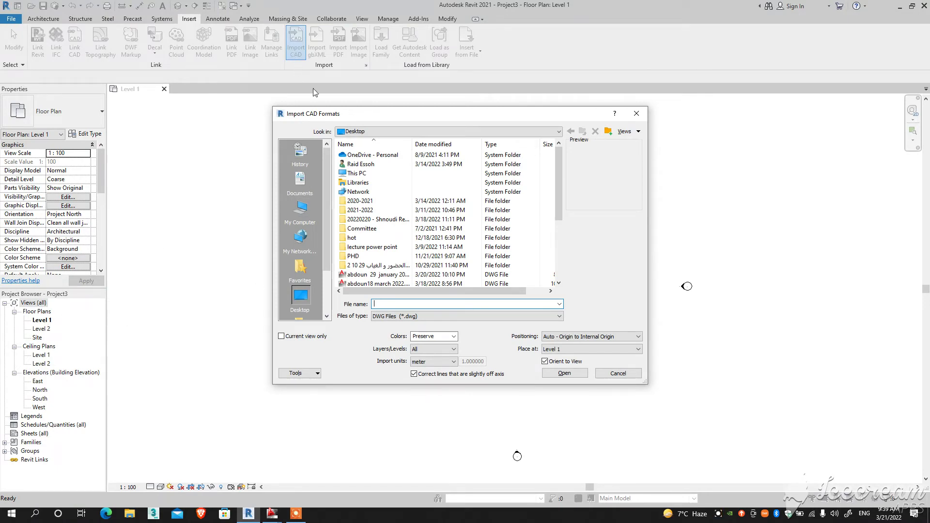
{"action": "scroll", "coordinate": [372, 264], "scroll_direction": "down", "scroll_amount": 3}
{"action": "scroll", "coordinate": [372, 270], "scroll_direction": "down", "scroll_amount": 1}
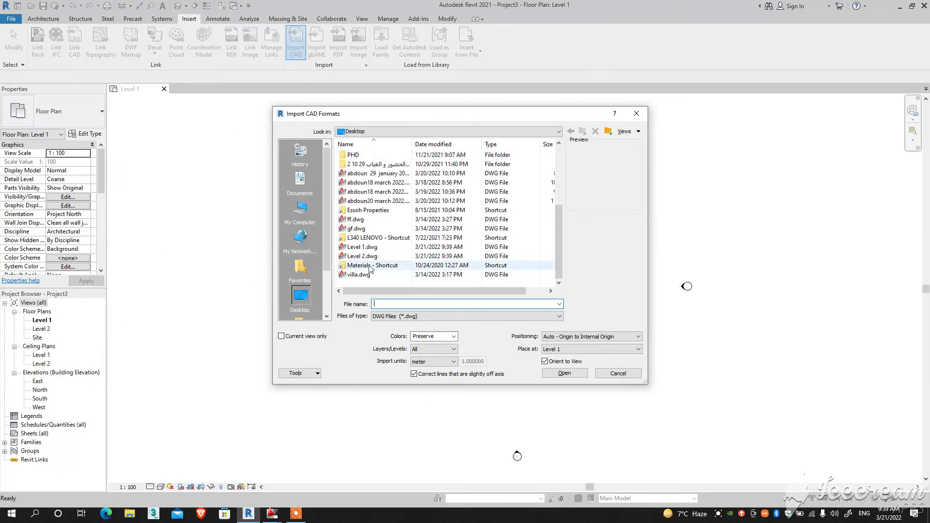
{"action": "left_click", "coordinate": [362, 247]}
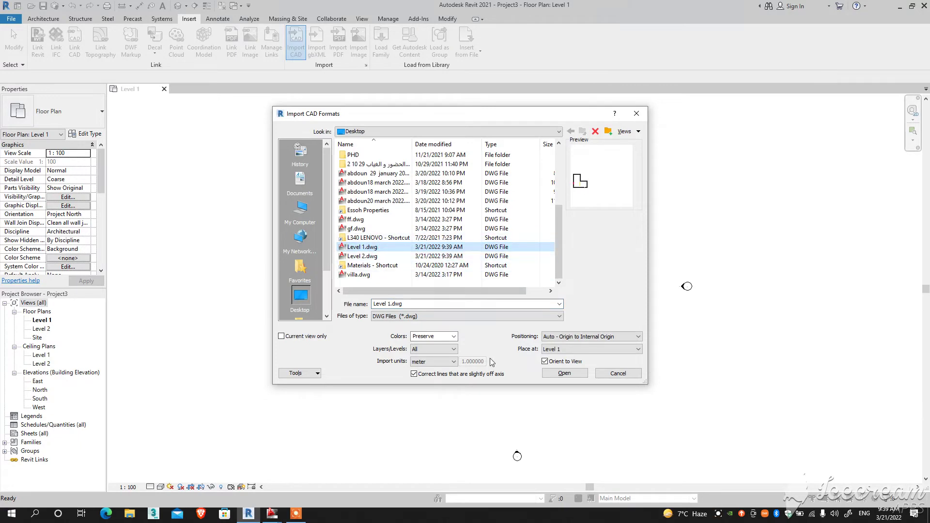
{"action": "left_click", "coordinate": [433, 361]}
{"action": "left_click", "coordinate": [436, 362]}
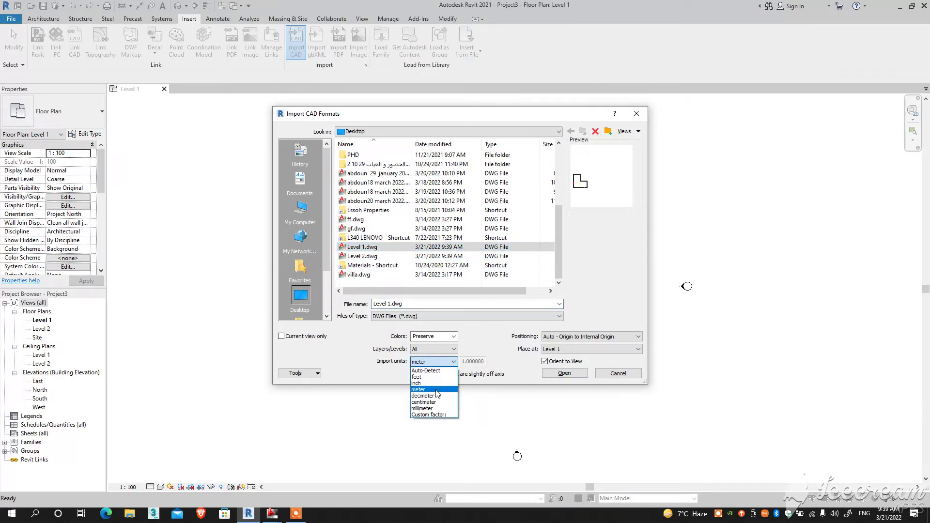
{"action": "left_click", "coordinate": [436, 390]}
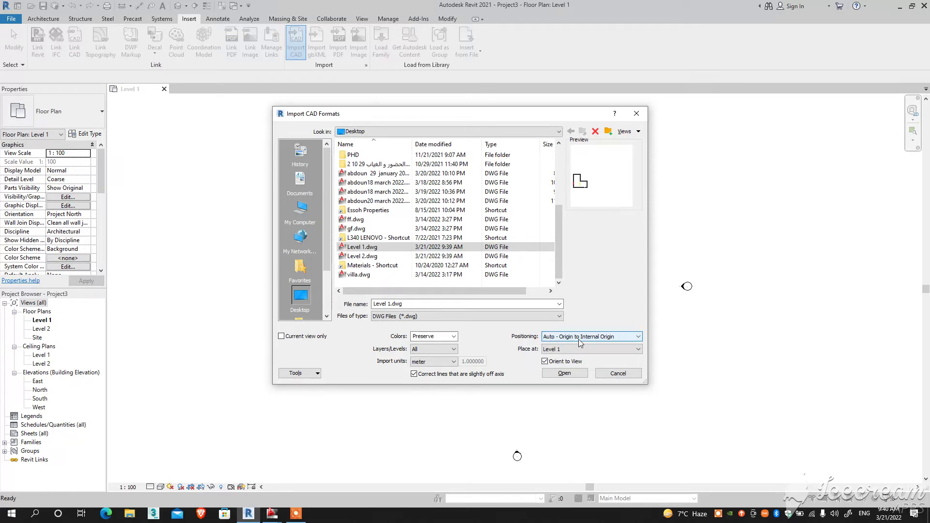
Step: Import Level 1.dwg and move it down-left toward the view centre
{"action": "left_click", "coordinate": [574, 376]}
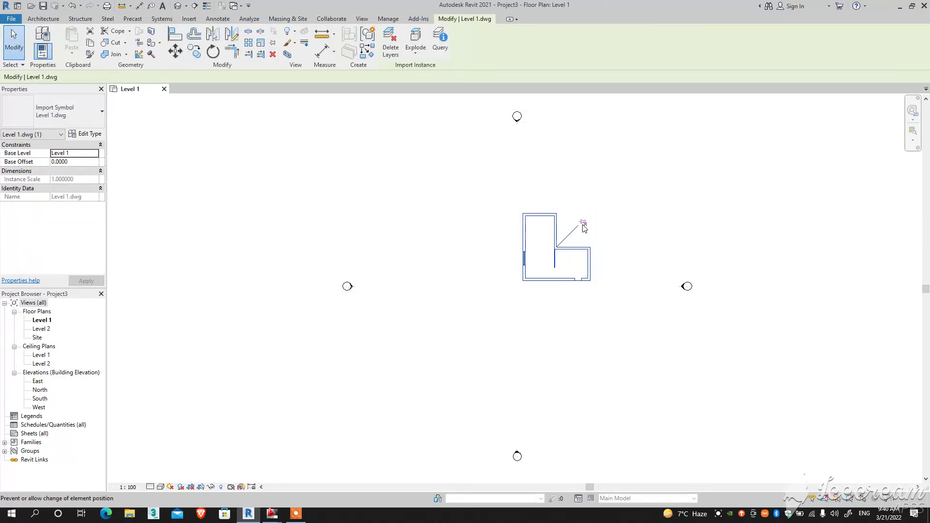
{"action": "mouse_move", "coordinate": [587, 226]}
{"action": "left_mouse_down"}
{"action": "mouse_move", "coordinate": [543, 300]}
{"action": "mouse_move", "coordinate": [550, 293]}
{"action": "left_mouse_up"}
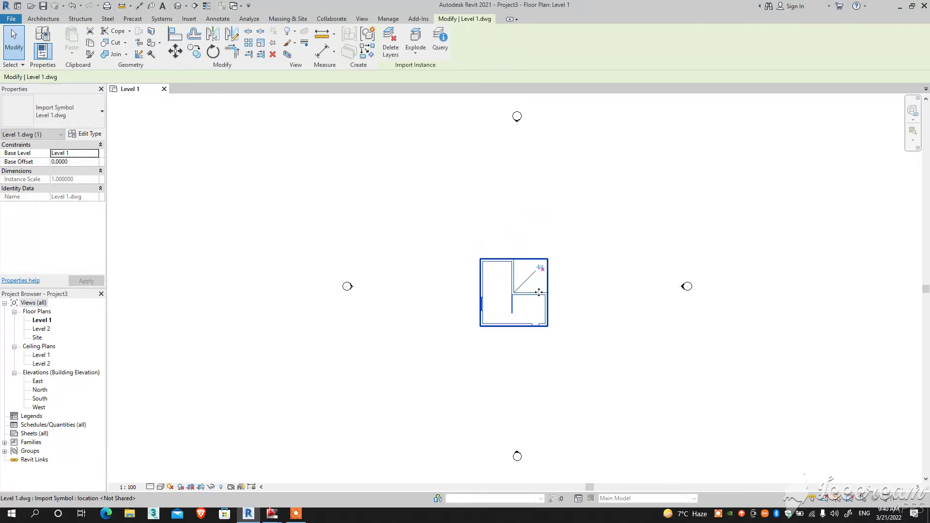
{"action": "left_click", "coordinate": [581, 320]}
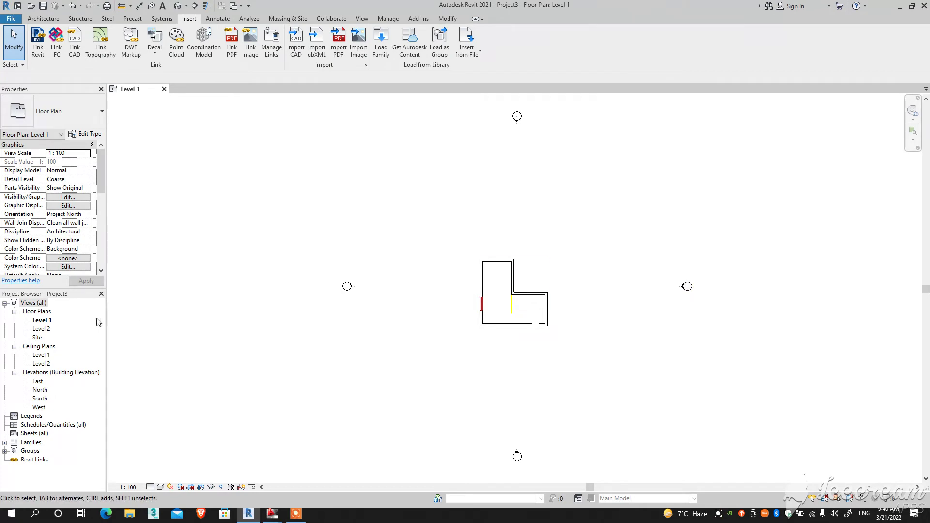
Step: Open the Level 2 plan and import Level 2.dwg with meter units
{"action": "double_click", "coordinate": [44, 330]}
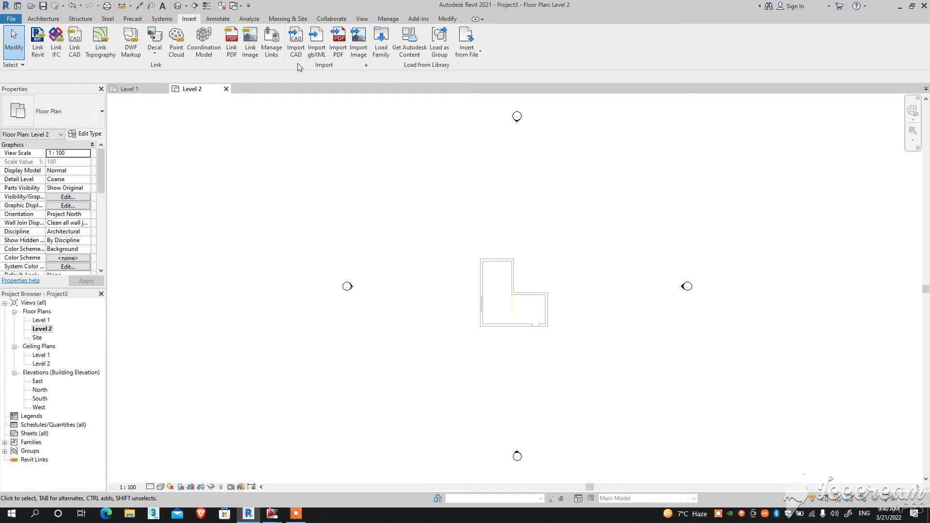
{"action": "left_click", "coordinate": [296, 42]}
{"action": "scroll", "coordinate": [380, 218], "scroll_direction": "down", "scroll_amount": 1}
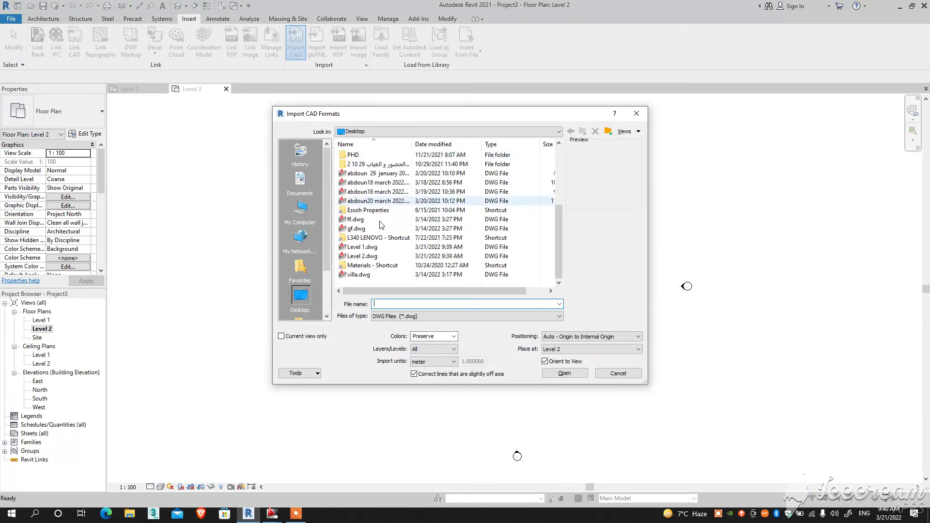
{"action": "left_click", "coordinate": [373, 257]}
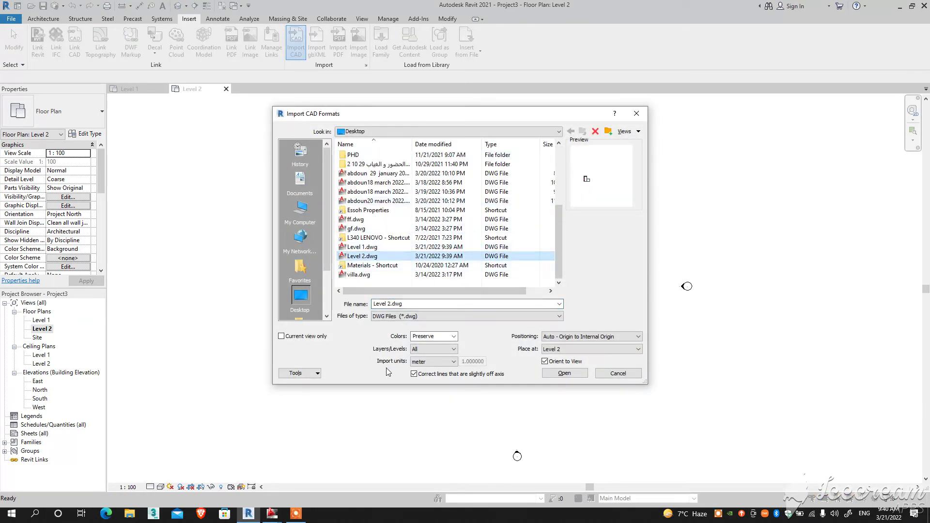
{"action": "left_click", "coordinate": [413, 364]}
{"action": "left_click", "coordinate": [547, 374]}
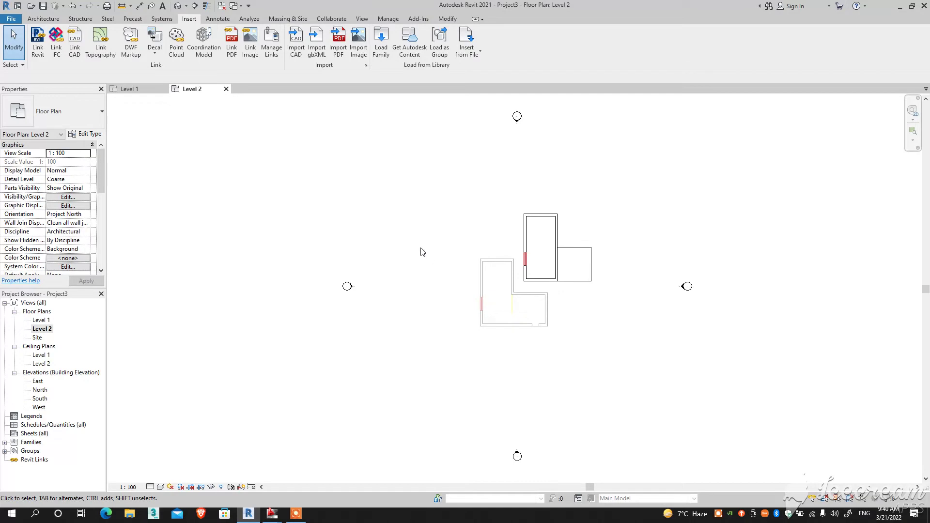
{"action": "left_click", "coordinate": [388, 19]}
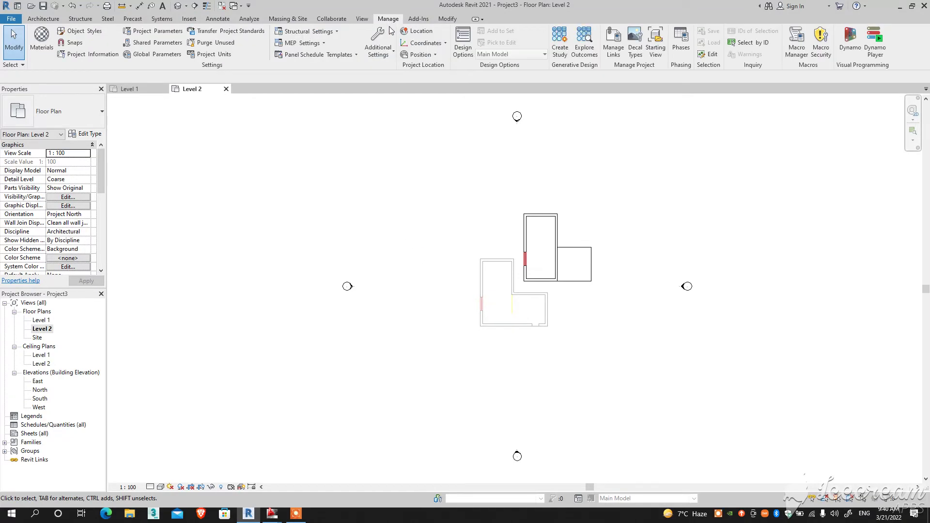
Step: Try aligning using the lower plan's left wall as reference, then cancel
{"action": "left_click", "coordinate": [448, 20]}
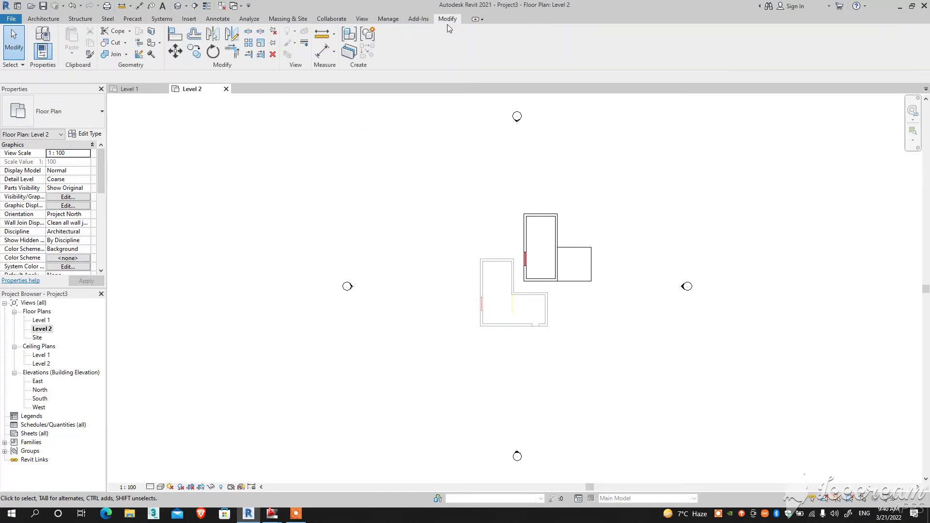
{"action": "left_click", "coordinate": [177, 37]}
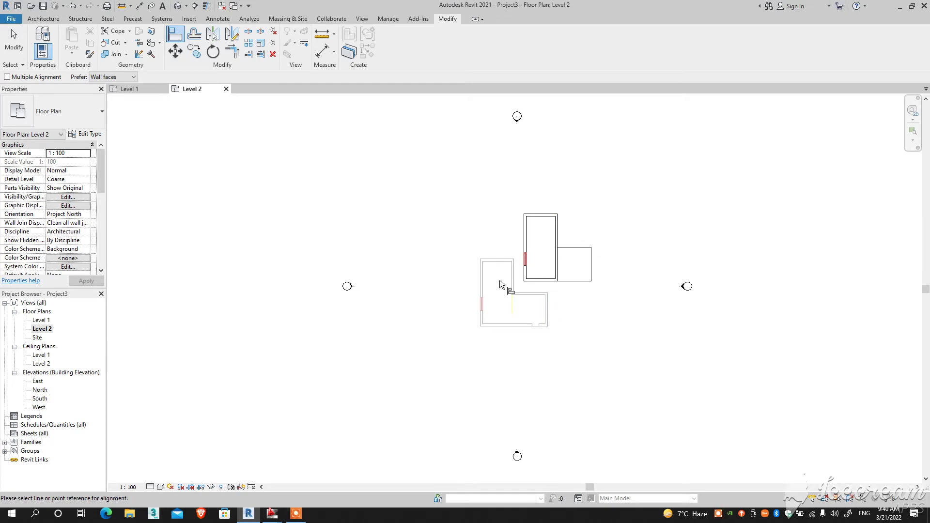
{"action": "left_click", "coordinate": [478, 284]}
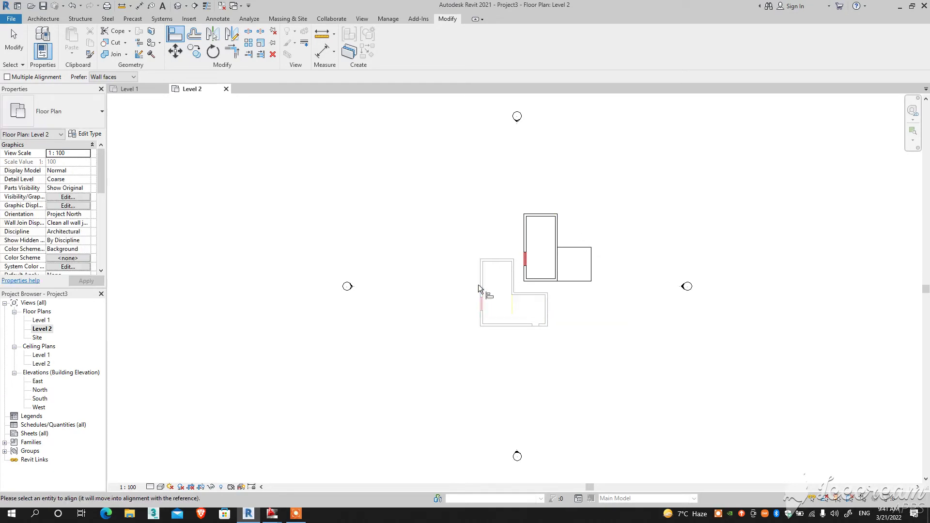
{"action": "scroll", "coordinate": [525, 230], "scroll_direction": "up", "scroll_amount": 2}
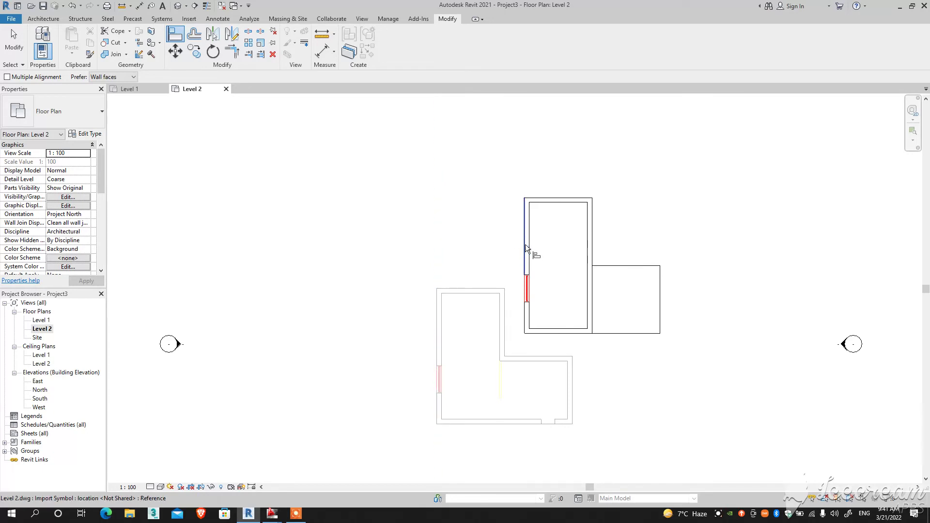
{"action": "key", "text": "Escape"}
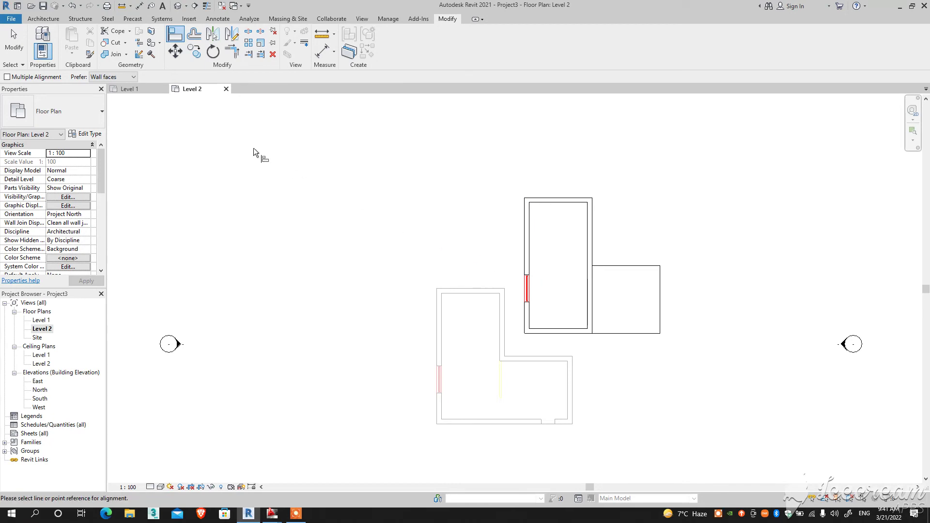
Step: Check the selection options, retry the wall alignment picks, then open the Site plan
{"action": "left_click", "coordinate": [14, 64]}
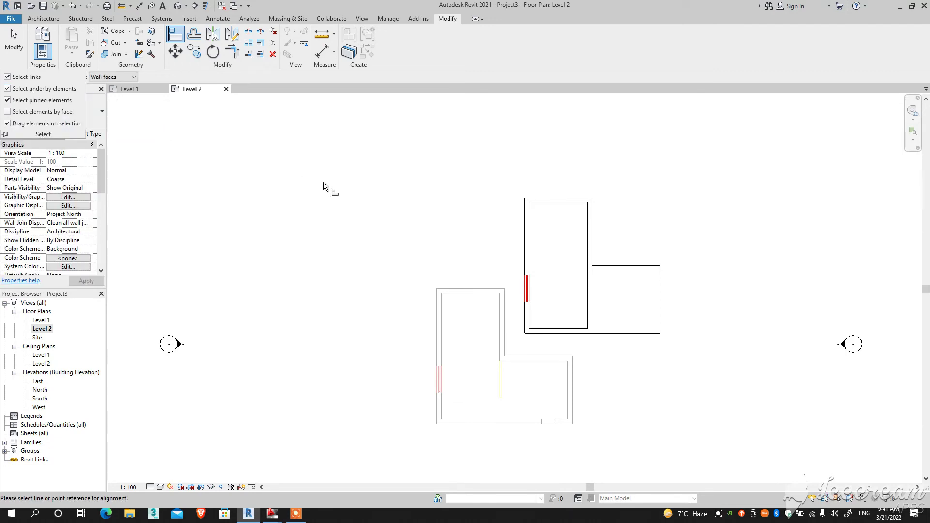
{"action": "left_click", "coordinate": [434, 332]}
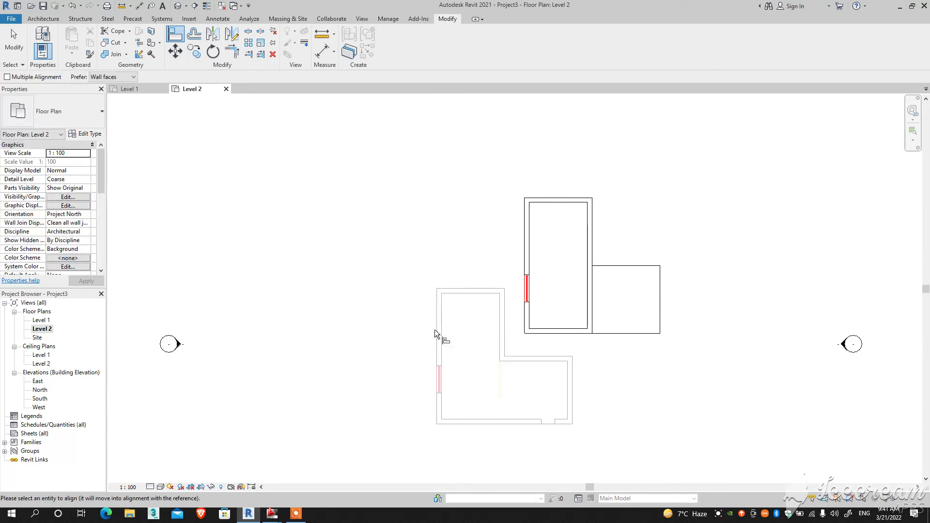
{"action": "left_click", "coordinate": [525, 239]}
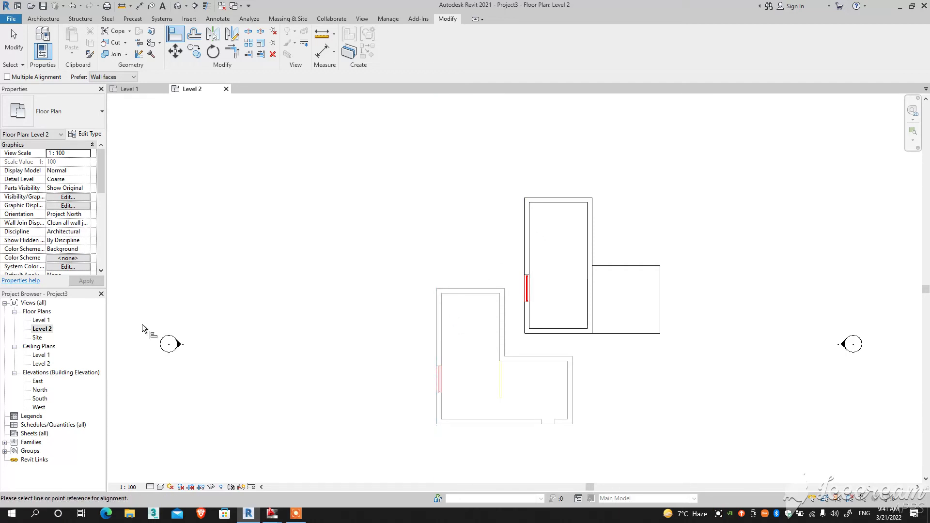
{"action": "double_click", "coordinate": [38, 338]}
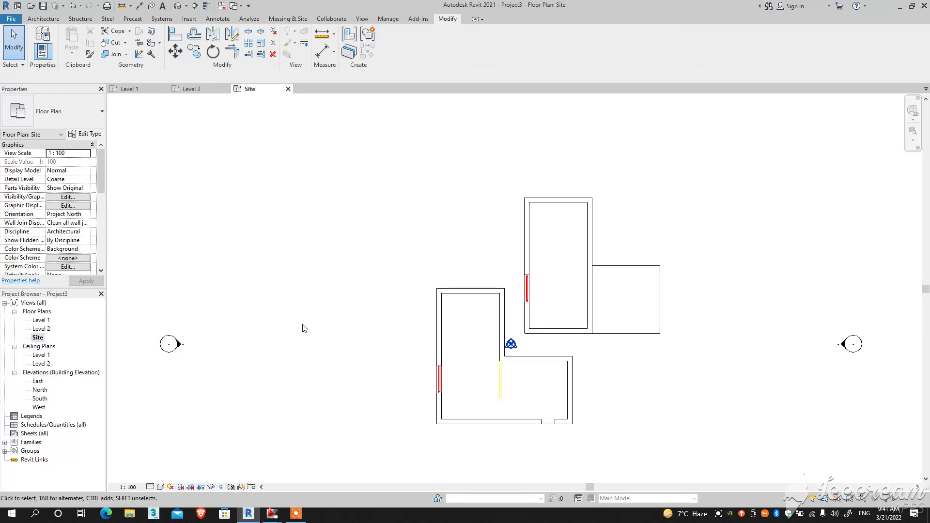
Step: Attempt an AL alignment of the upper plan's wall to the lower plan's left wall
{"action": "key", "text": "a"}
{"action": "key", "text": "l"}
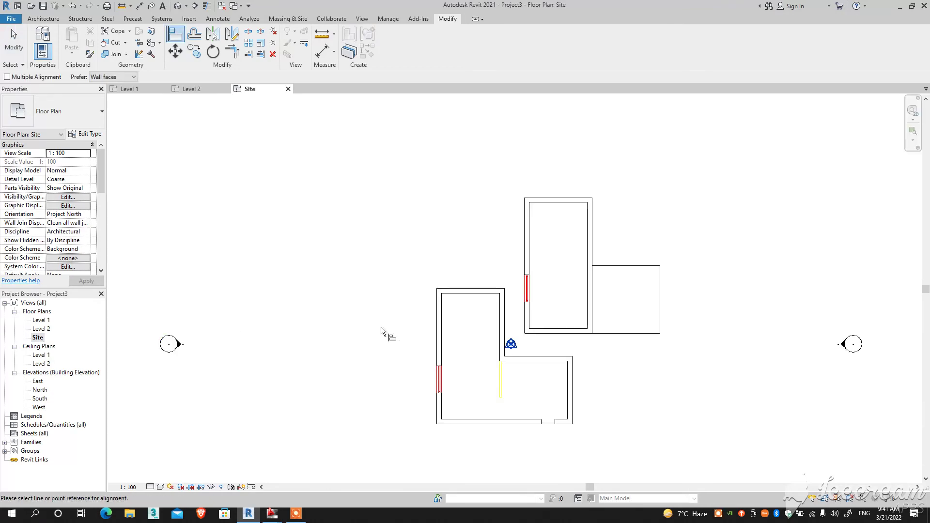
{"action": "left_click", "coordinate": [435, 318]}
{"action": "left_click", "coordinate": [525, 238]}
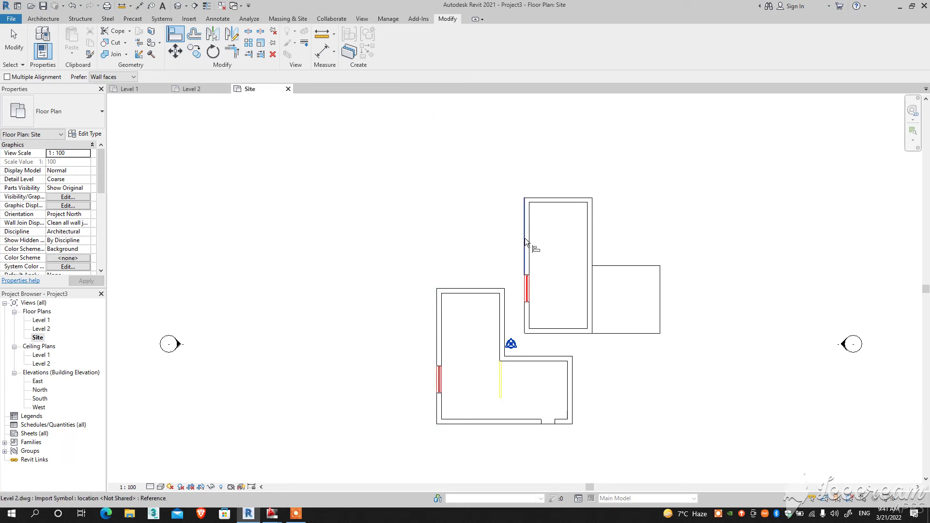
{"action": "key", "text": "Escape"}
Step: Unpin the Level 2.dwg import and drag it up and right
{"action": "left_click", "coordinate": [525, 238]}
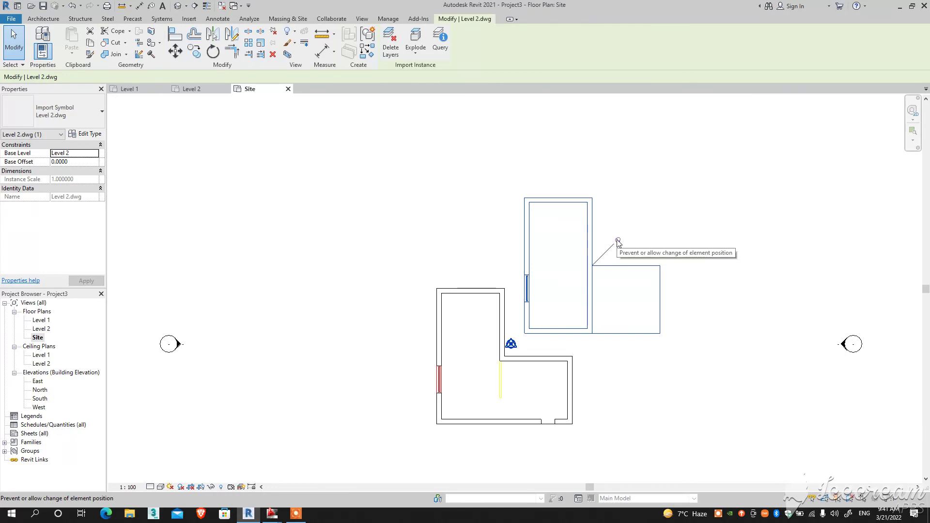
{"action": "left_click", "coordinate": [618, 241]}
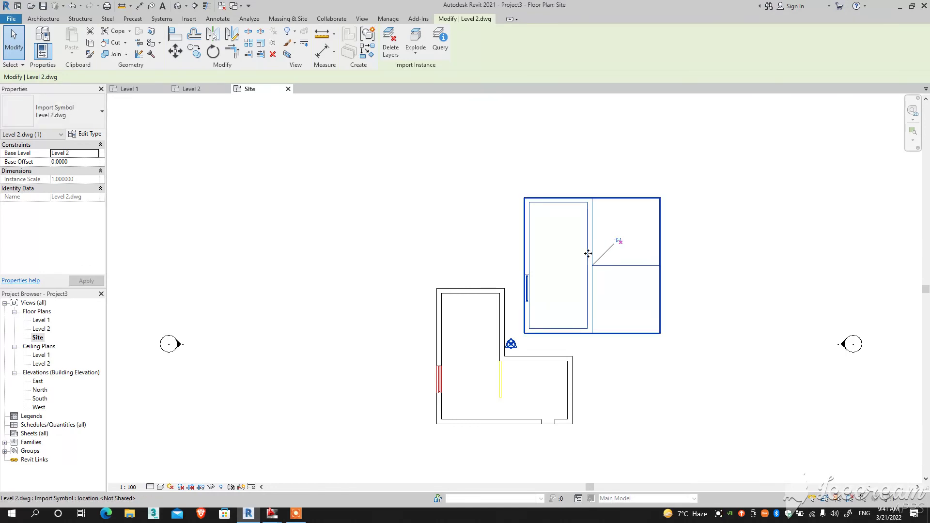
{"action": "left_click_drag", "start_coordinate": [584, 246], "coordinate": [602, 200]}
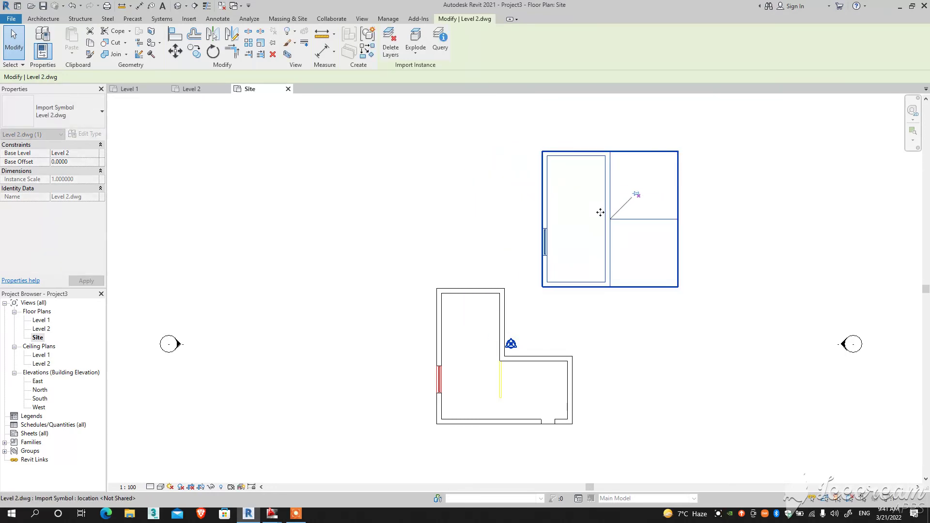
{"action": "left_click", "coordinate": [43, 330]}
Step: In the Level 2 plan, align Level 2.dwg's left wall to Level 1.dwg's left wall
{"action": "double_click", "coordinate": [43, 330]}
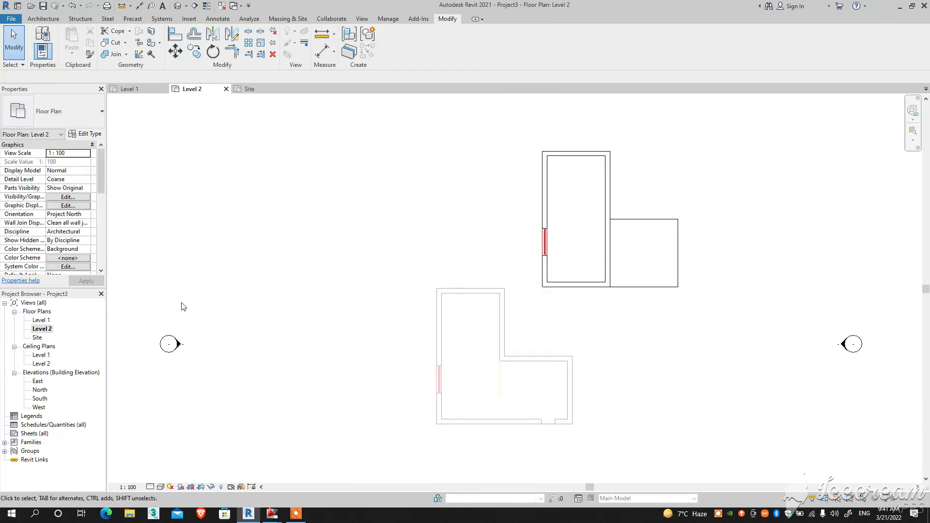
{"action": "key", "text": "l"}
{"action": "left_click", "coordinate": [434, 332]}
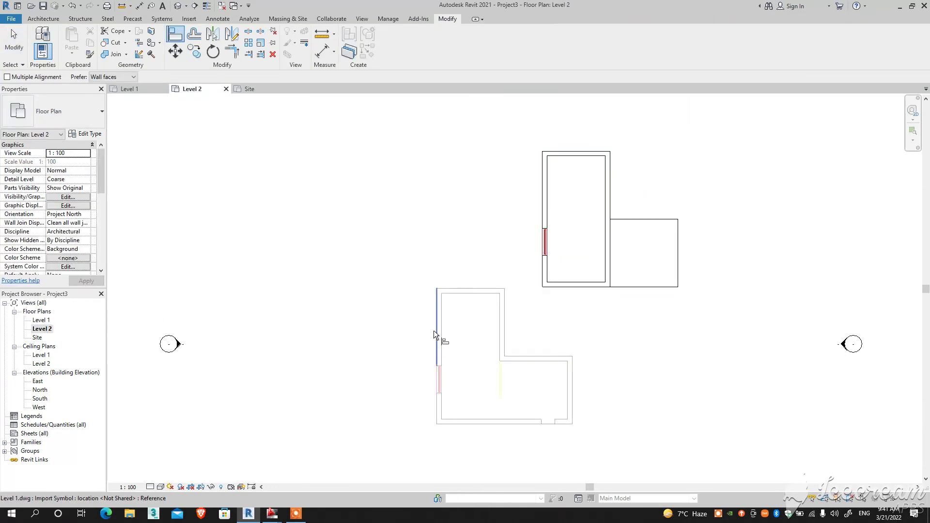
{"action": "left_click", "coordinate": [543, 200]}
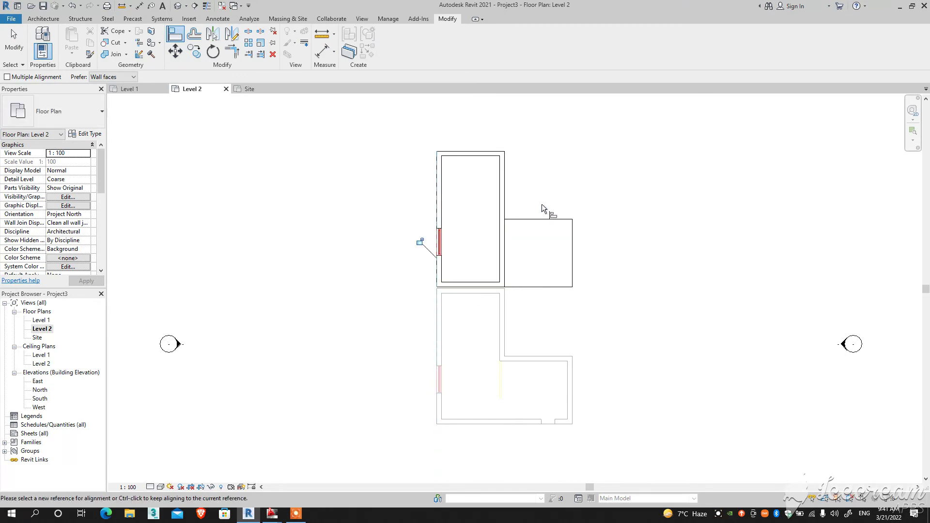
{"action": "scroll", "coordinate": [570, 322], "scroll_direction": "up", "scroll_amount": 3}
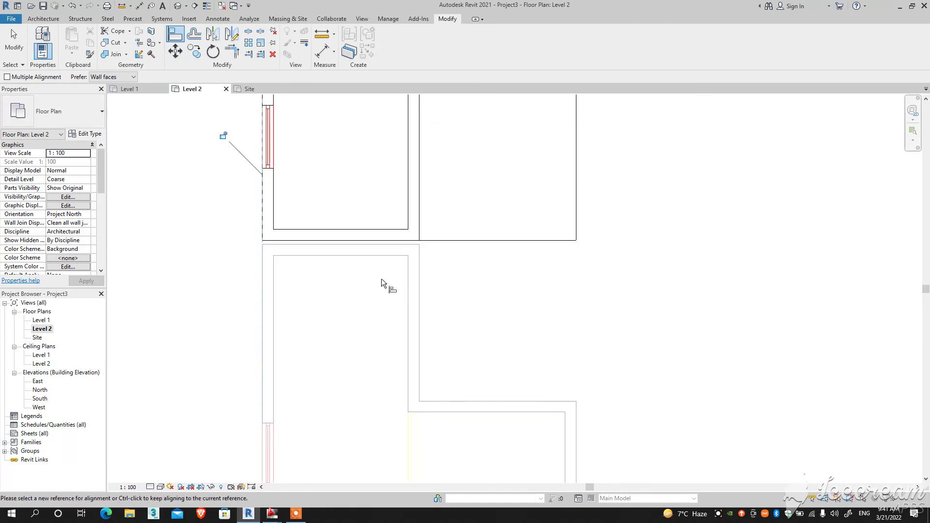
Step: Align Level 2.dwg's top wall to Level 1.dwg's top edge
{"action": "left_click", "coordinate": [362, 247]}
{"action": "scroll", "coordinate": [378, 310], "scroll_direction": "down", "scroll_amount": 3}
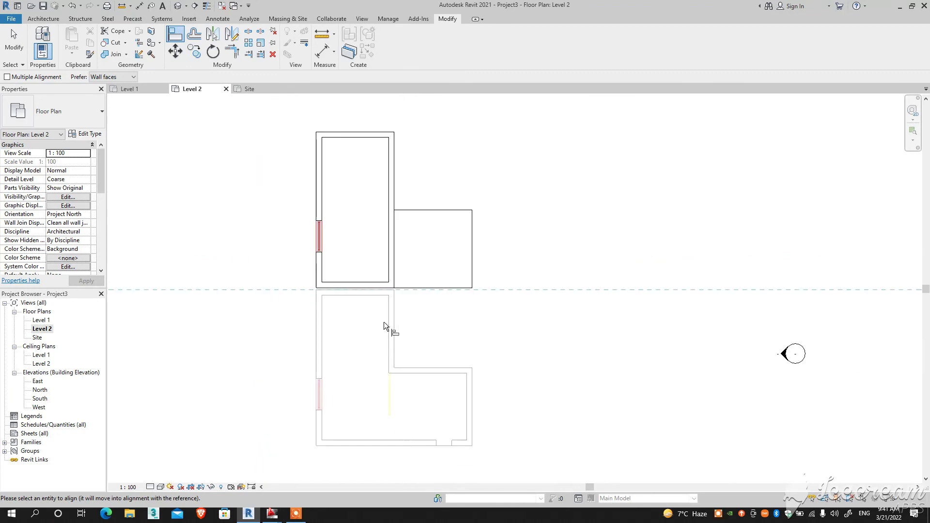
{"action": "middle_click_drag", "start_coordinate": [384, 321], "coordinate": [408, 358]}
{"action": "left_click", "coordinate": [365, 173]}
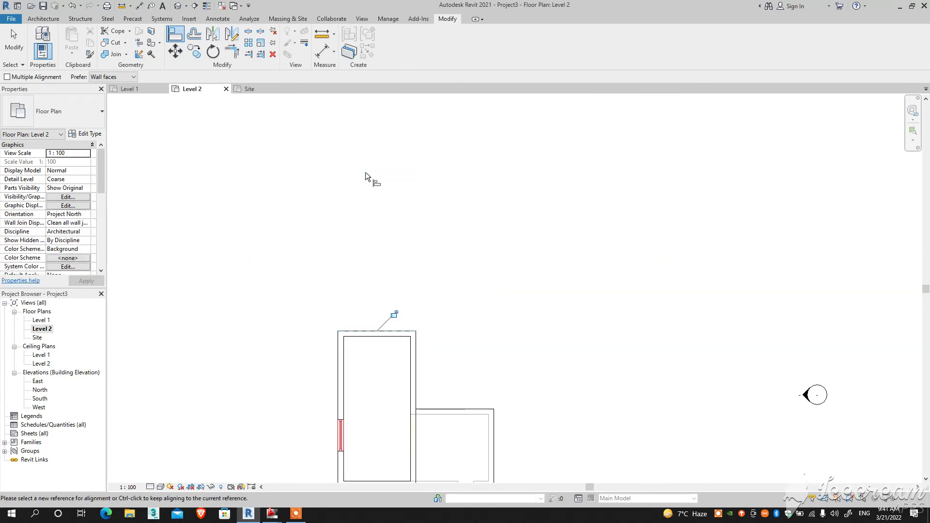
{"action": "middle_click_drag", "start_coordinate": [449, 266], "coordinate": [486, 237]}
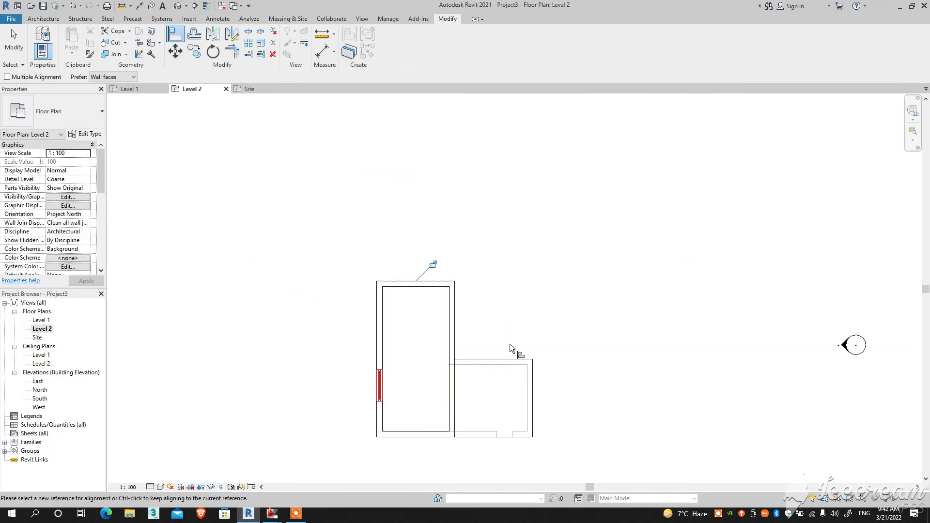
{"action": "key", "text": "Escape"}
{"action": "key", "text": "Escape"}
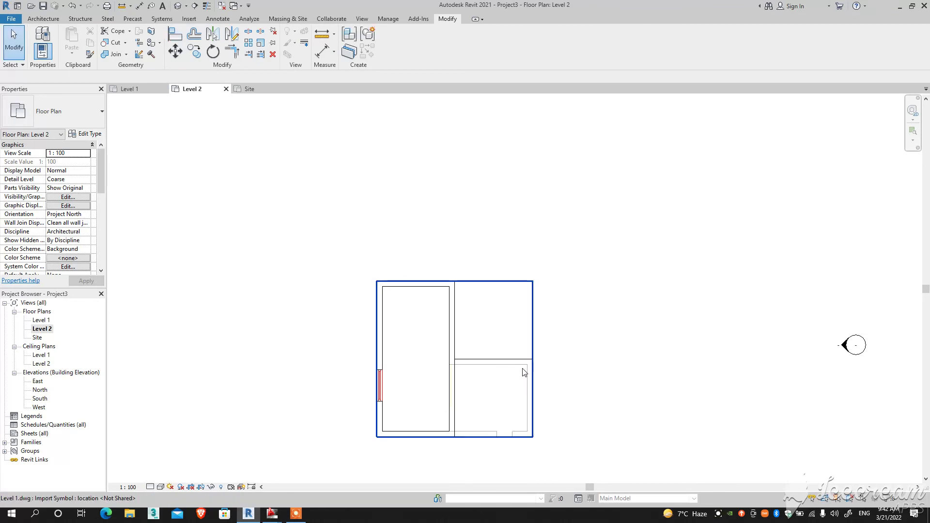